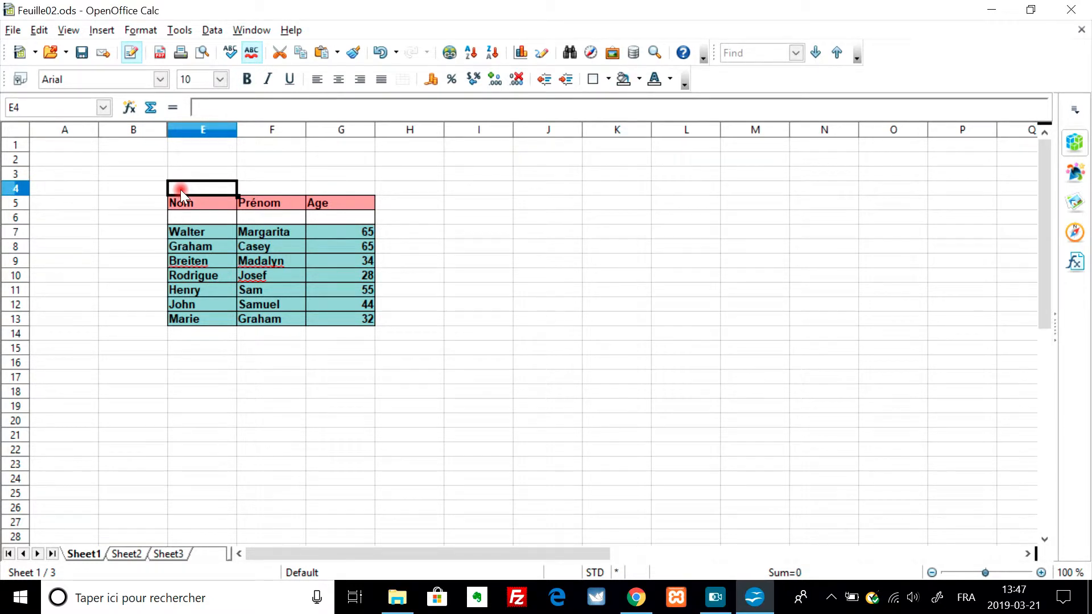
- Copy the name and age table together with three empty rows below it, range E5:G16
key("Down")
key("shift+Right")
key("shift+Right")
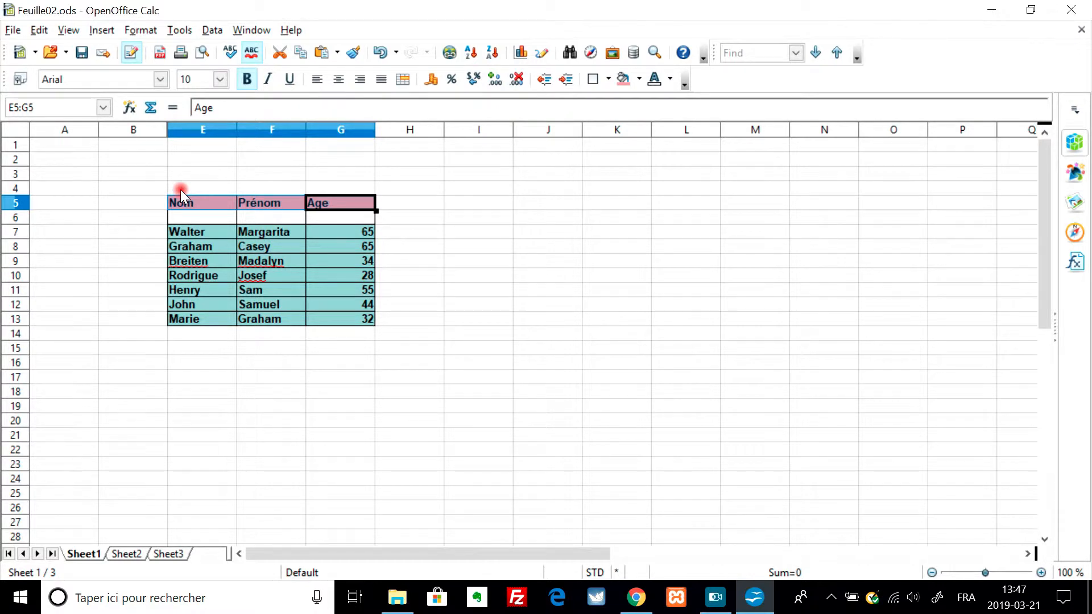
key("shift+Down")
key("shift+Down")
key("shift+Down")
key("shift+Down")
key("shift+Down")
key("shift+Down")
key("shift+Down")
key("shift+Down")
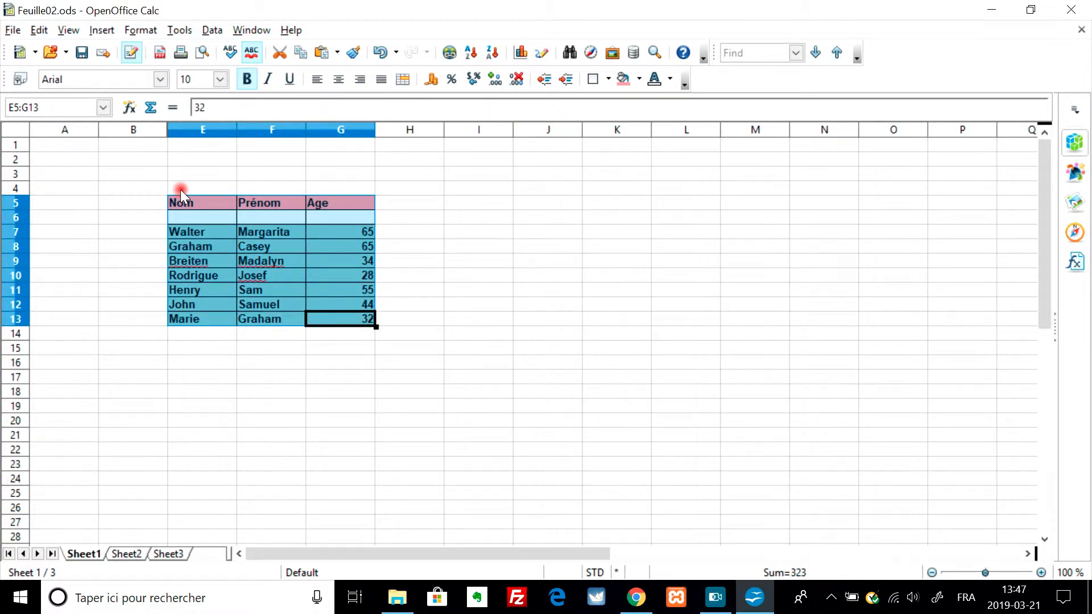
key("shift+Down")
key("shift+Down")
key("shift+Down")
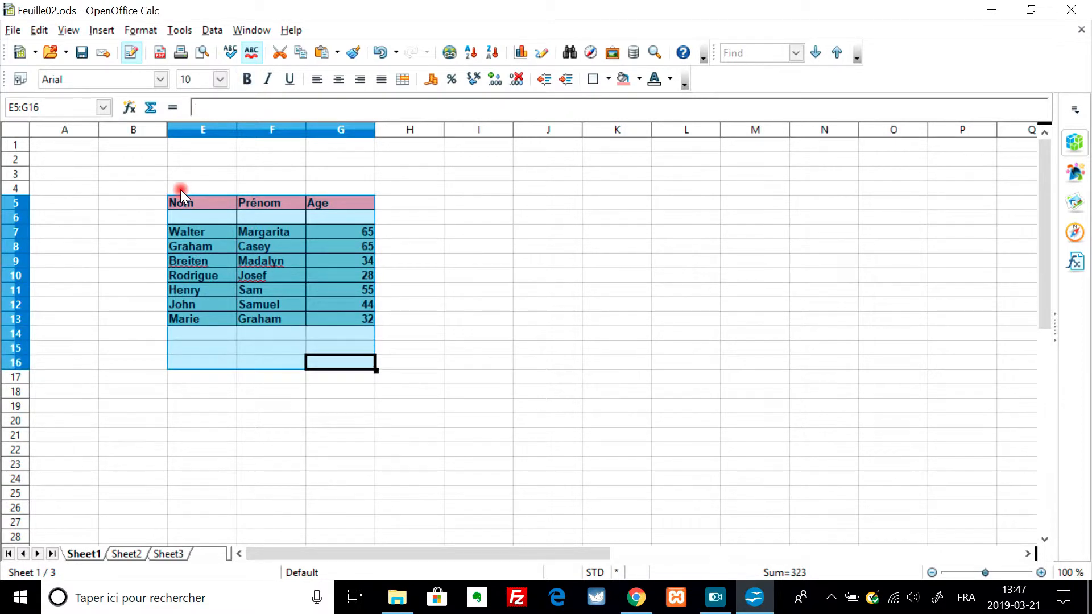
right_click(217, 236)
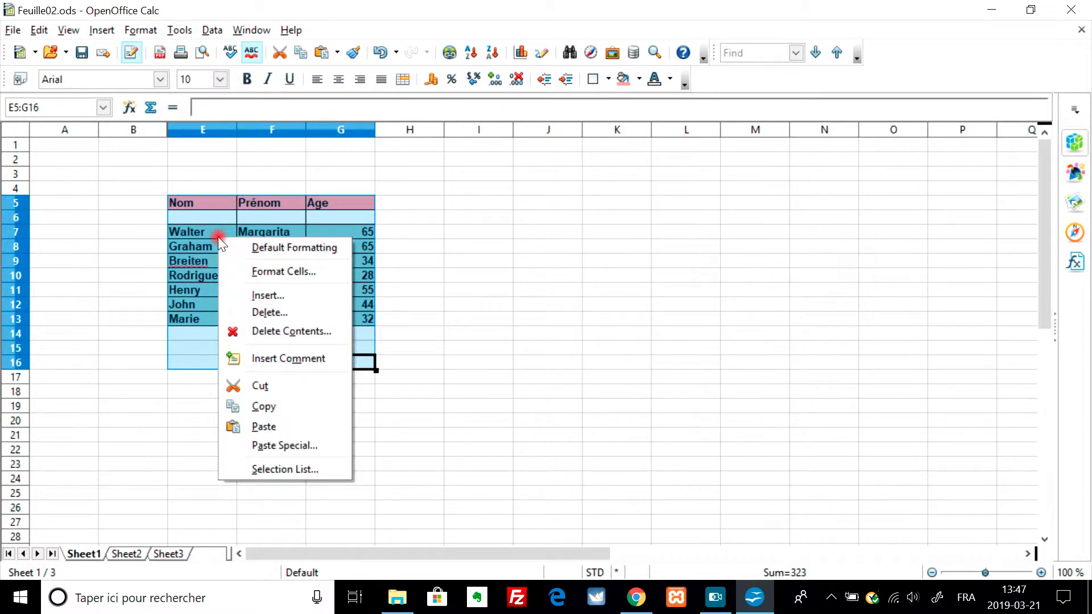
left_click(290, 400)
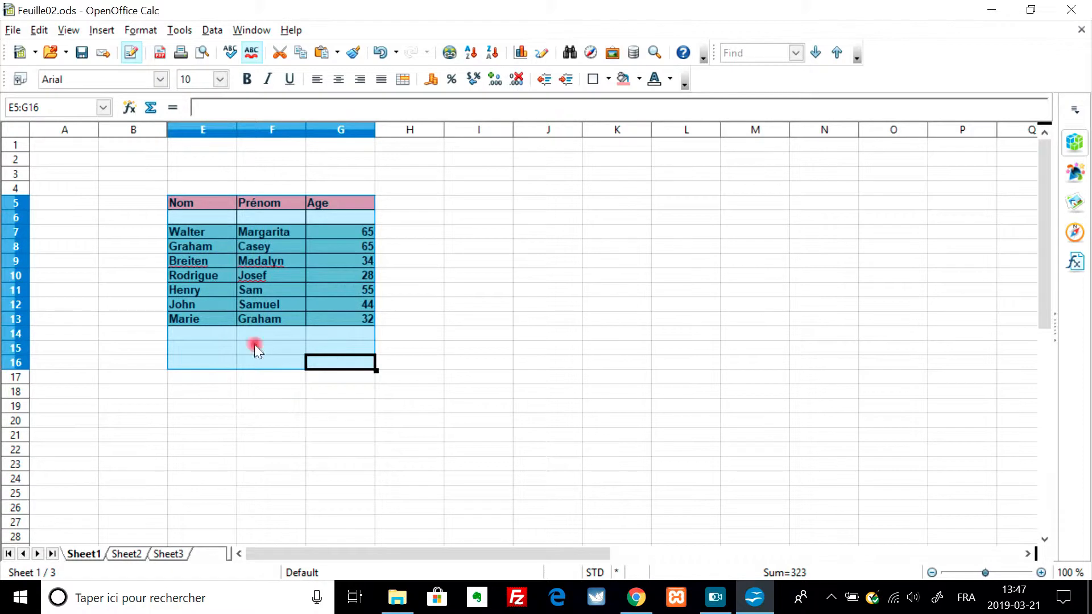
- Create a new Writer text document
left_click(12, 30)
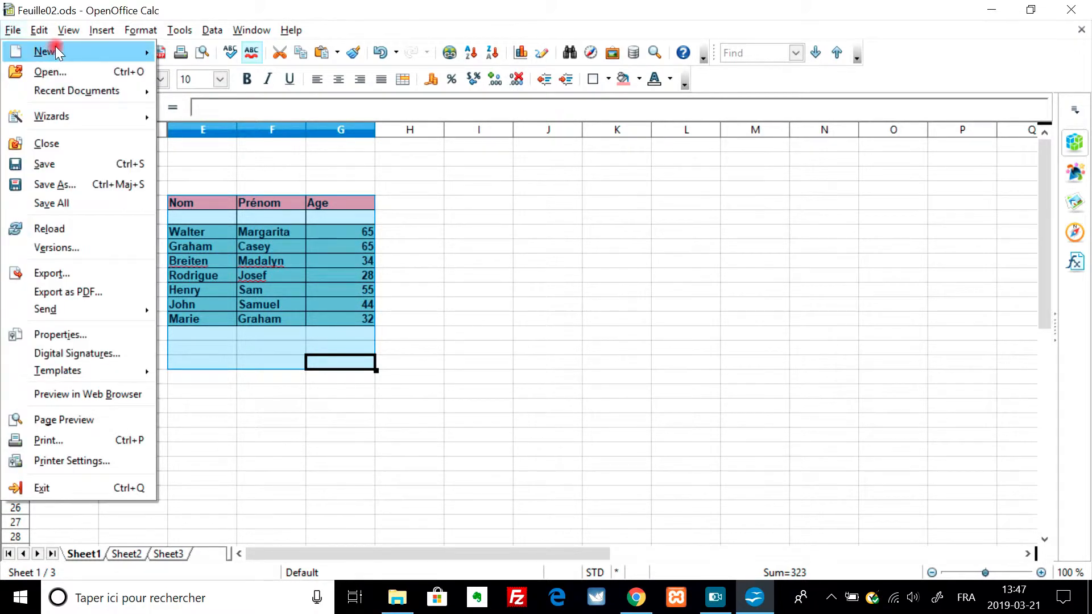
mouse_move(57, 53)
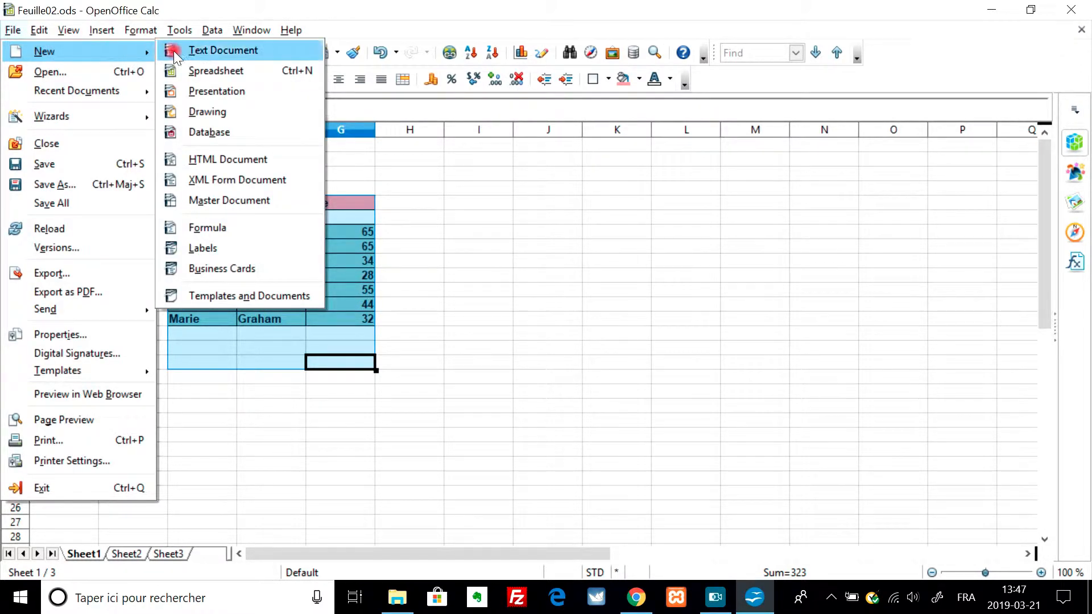
left_click(251, 54)
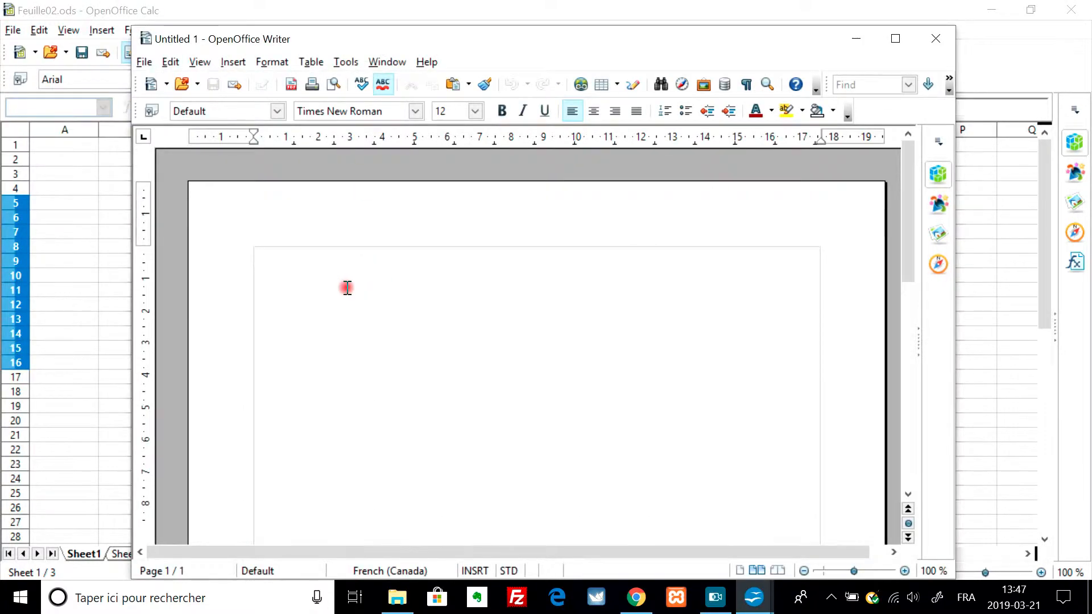
- Paste the copied cell range into the blank text document as a DDE link using Paste Special
right_click(347, 287)
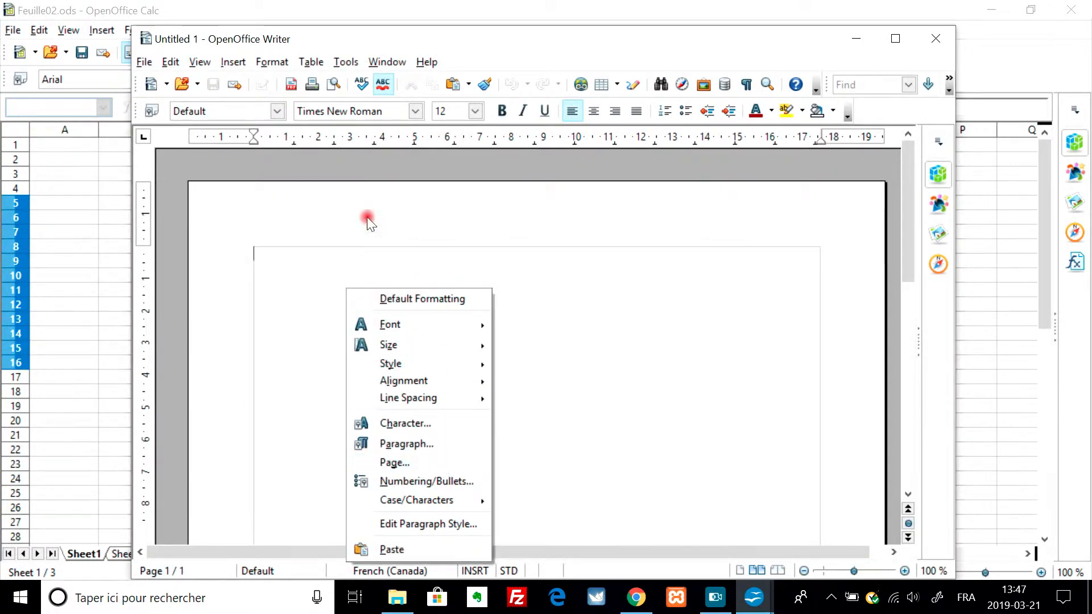
left_click(342, 242)
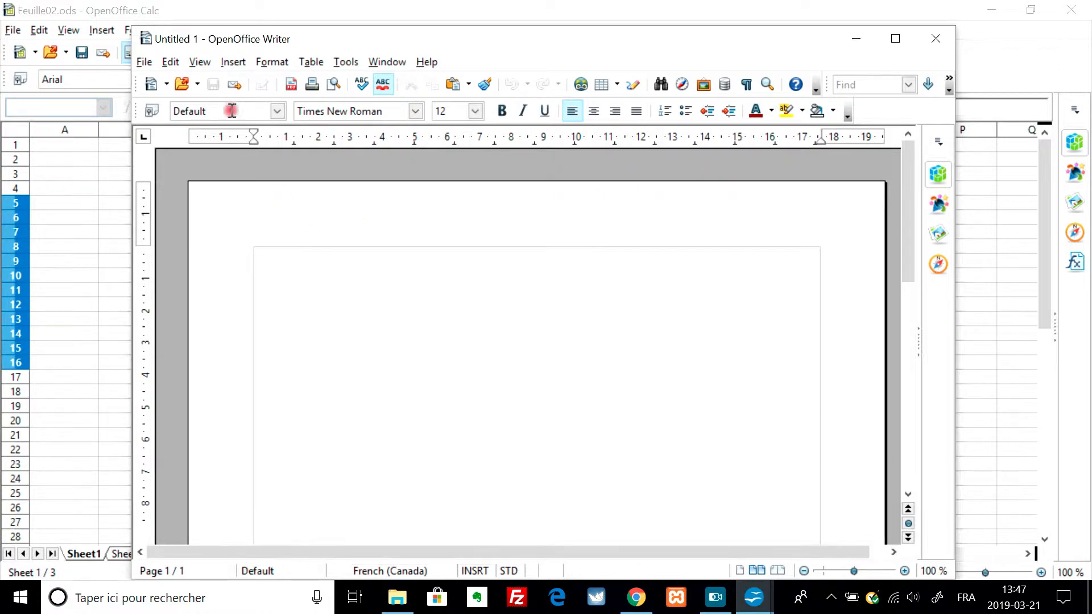
left_click(170, 63)
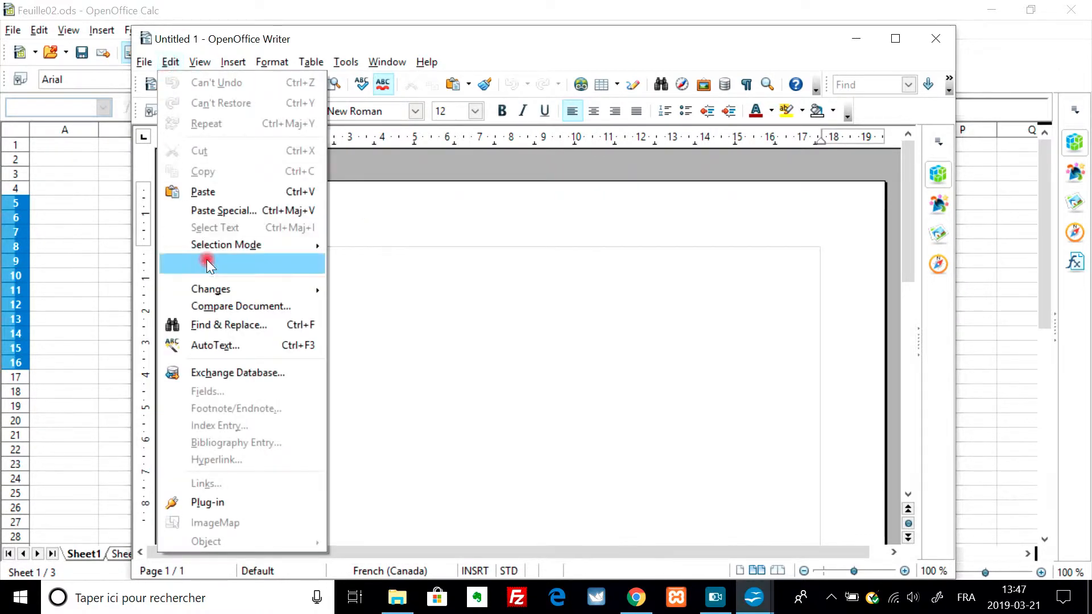
left_click(233, 211)
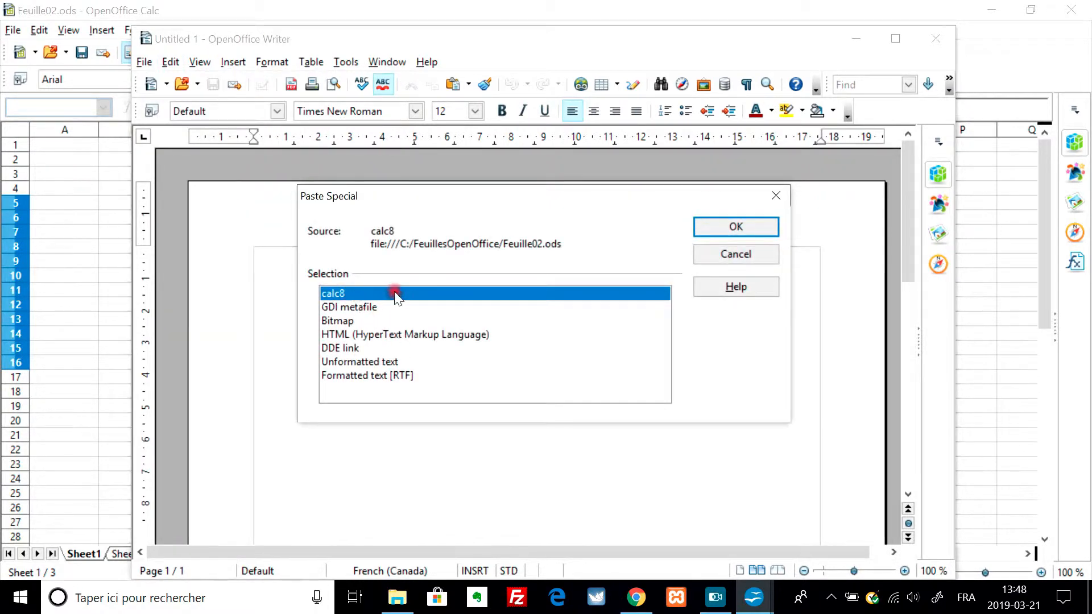
left_click(347, 349)
left_click(728, 226)
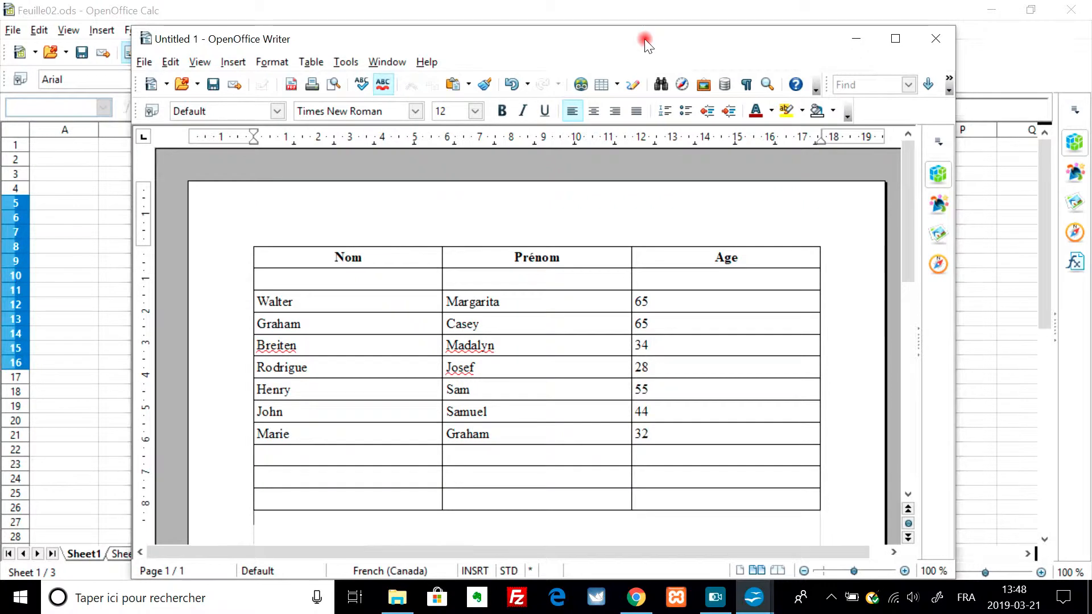
- Arrange the Feuille02.ods spreadsheet and the Untitled 1 text document in non-maximized windows side by side, with both tables visible
left_click_drag(641, 36, 910, 3)
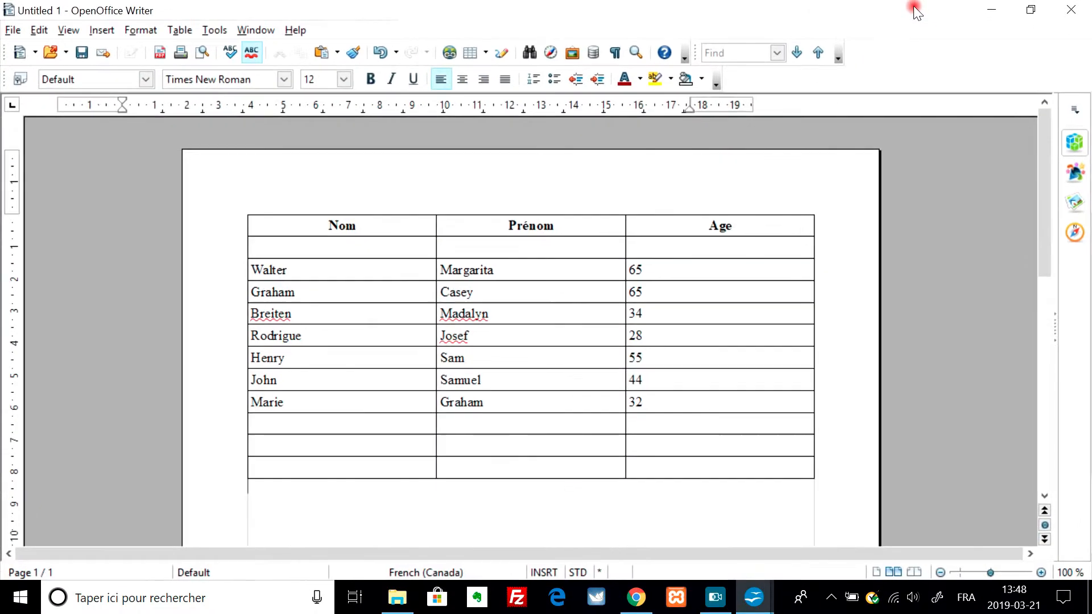
left_click(1031, 10)
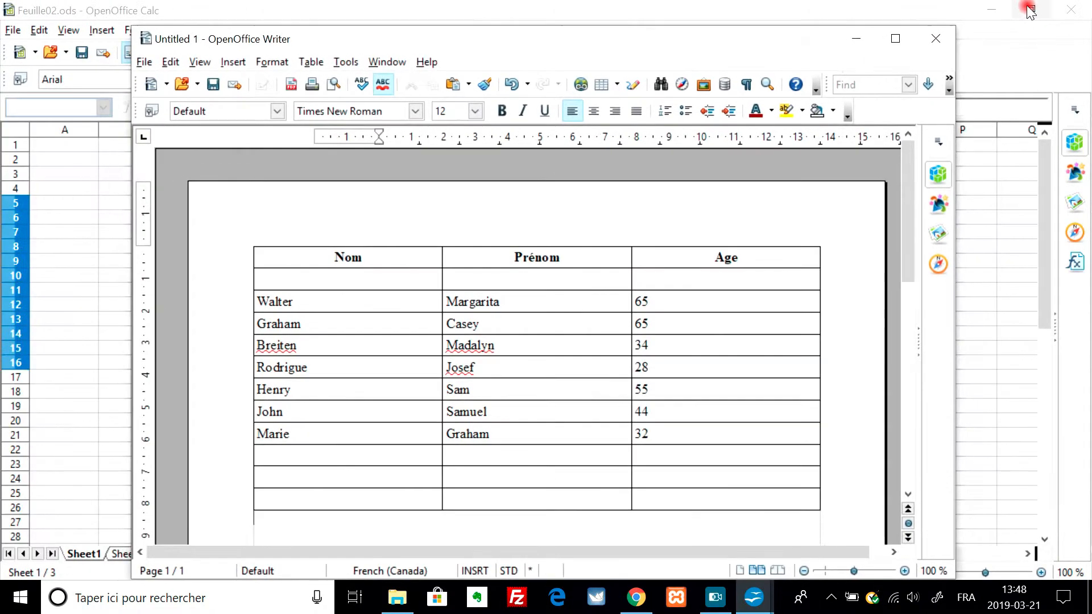
left_click_drag(581, 41, 851, 35)
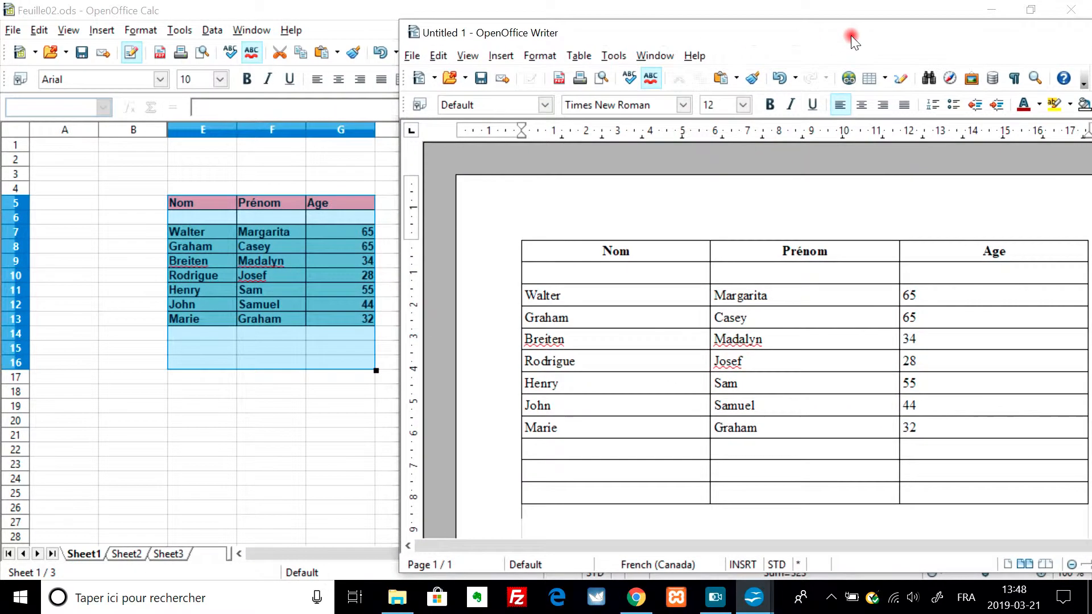
left_click(207, 254)
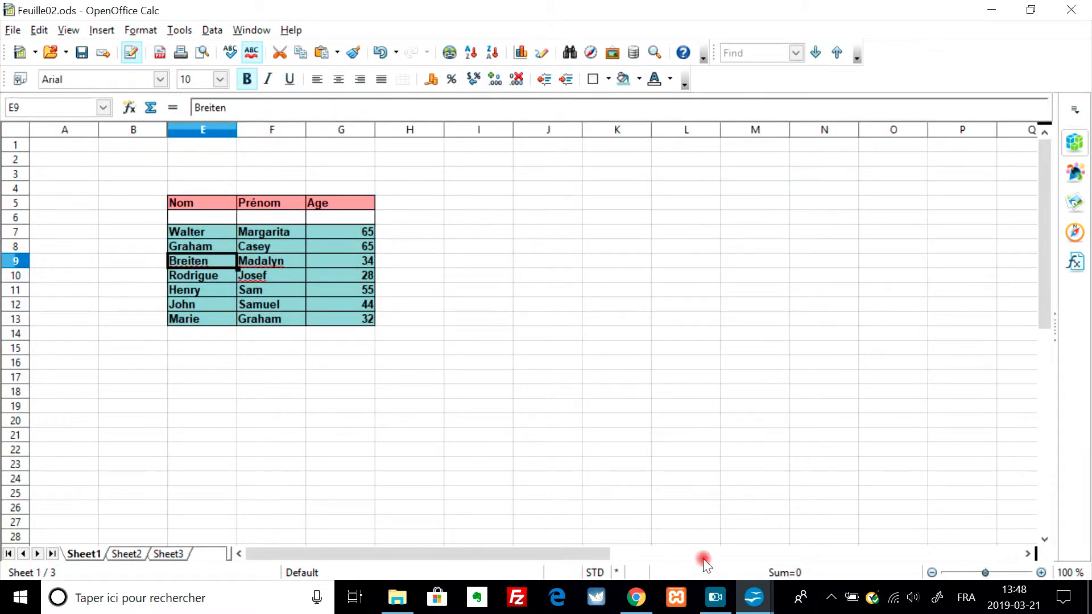
mouse_move(398, 596)
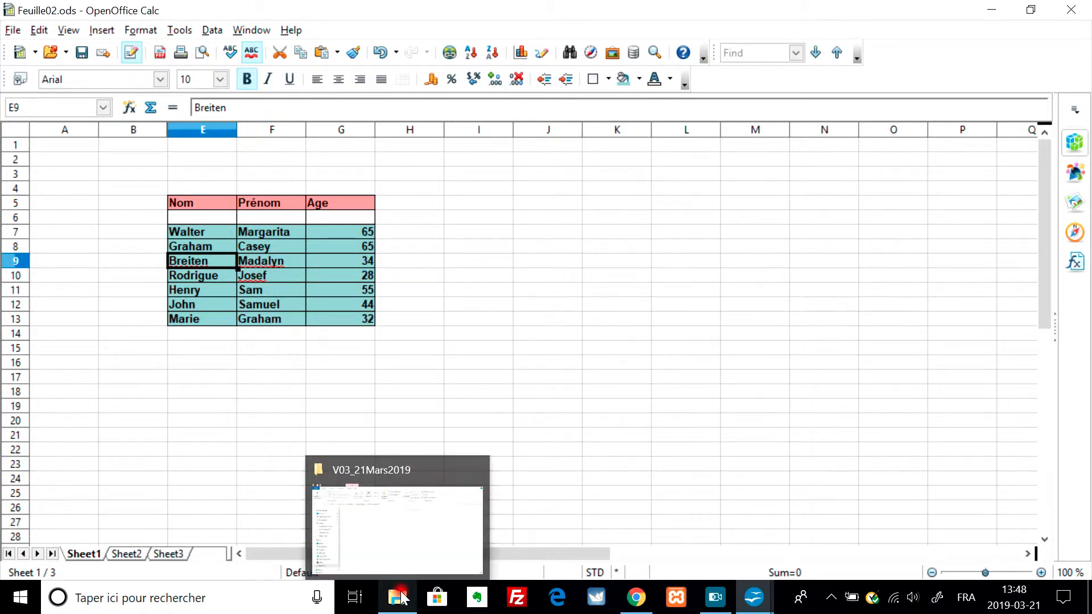
mouse_move(752, 598)
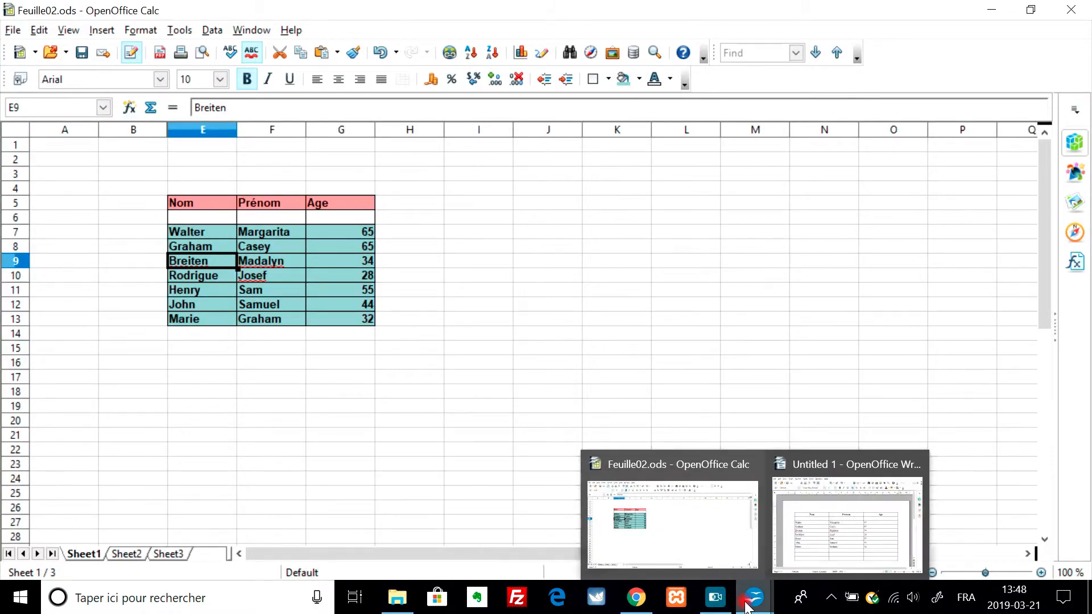
left_click(818, 554)
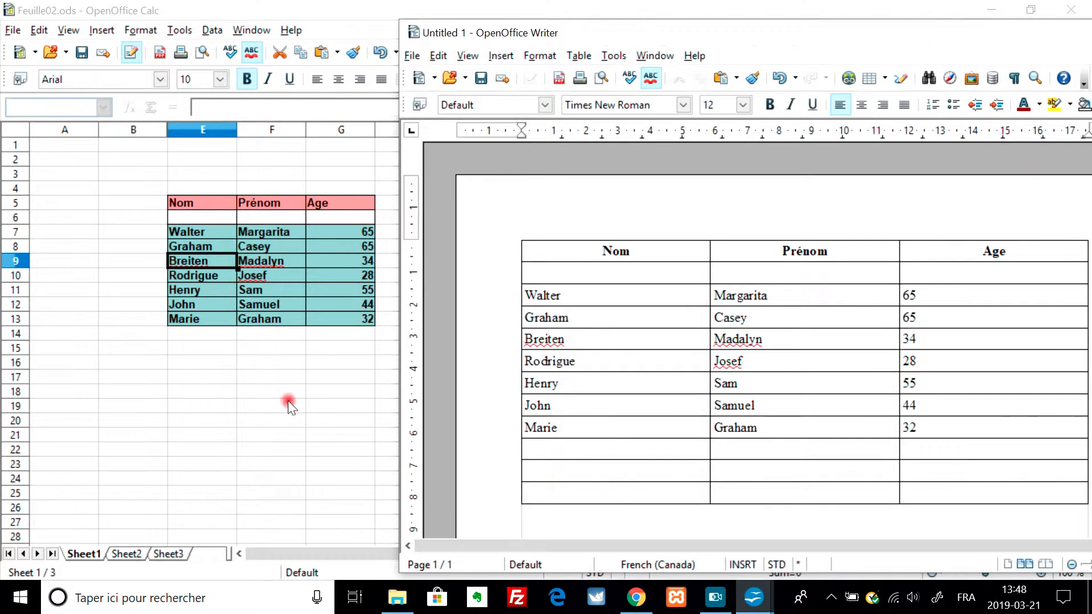
left_click(193, 247)
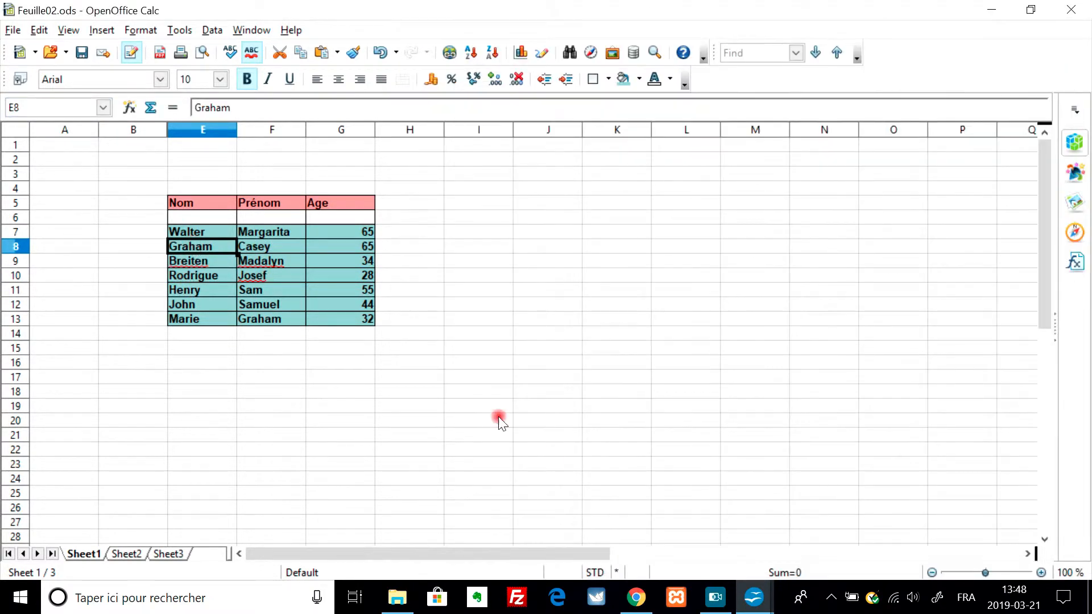
left_click(1031, 10)
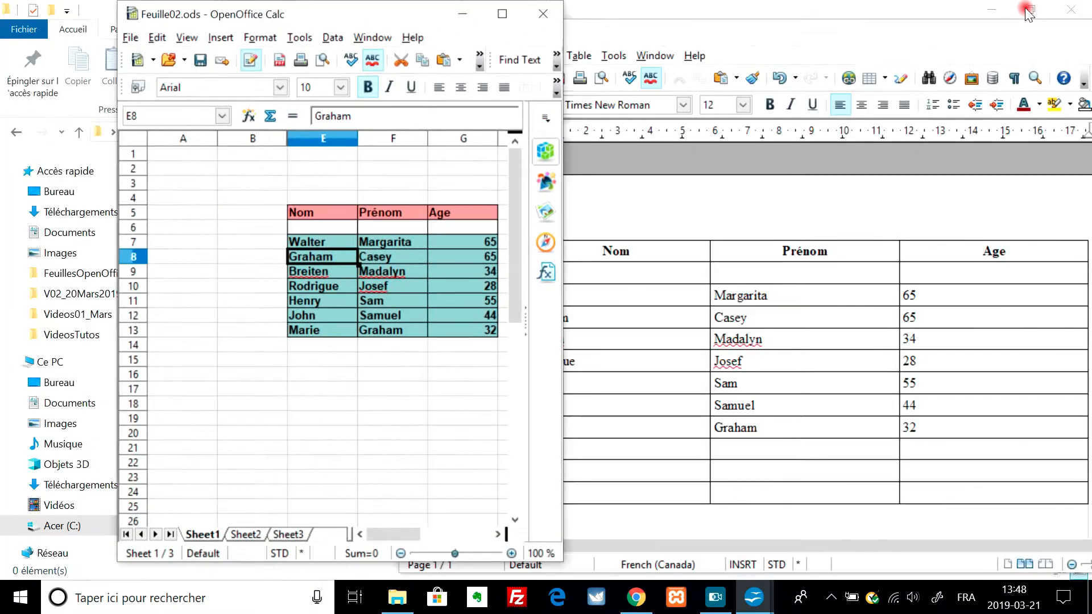
left_click_drag(431, 19, 328, 19)
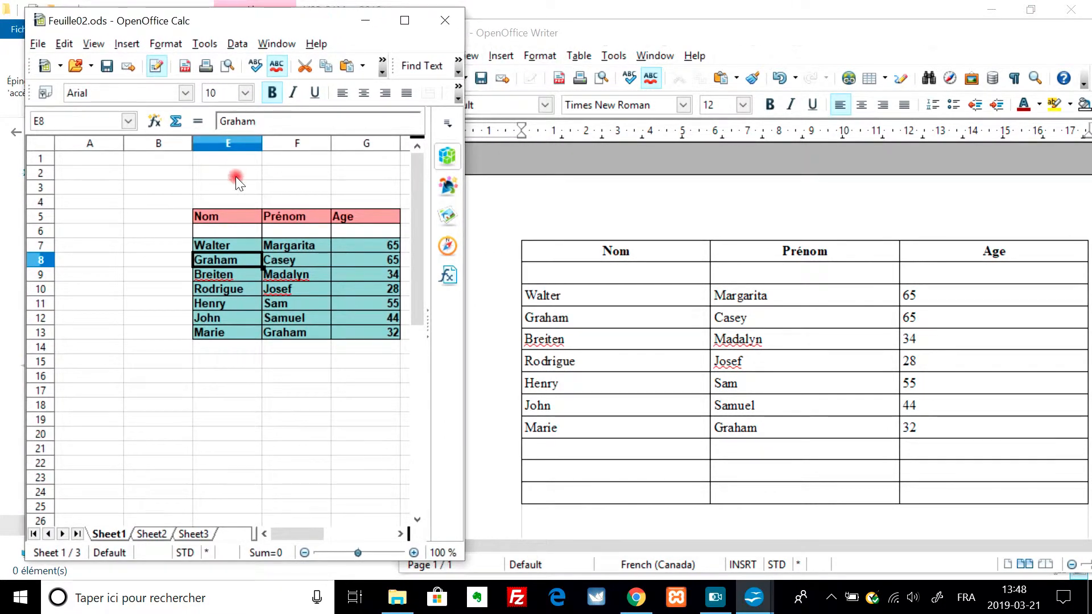
- Replace the entry in cell E13 of the spreadsheet's Nom column with a different name
left_click(227, 332)
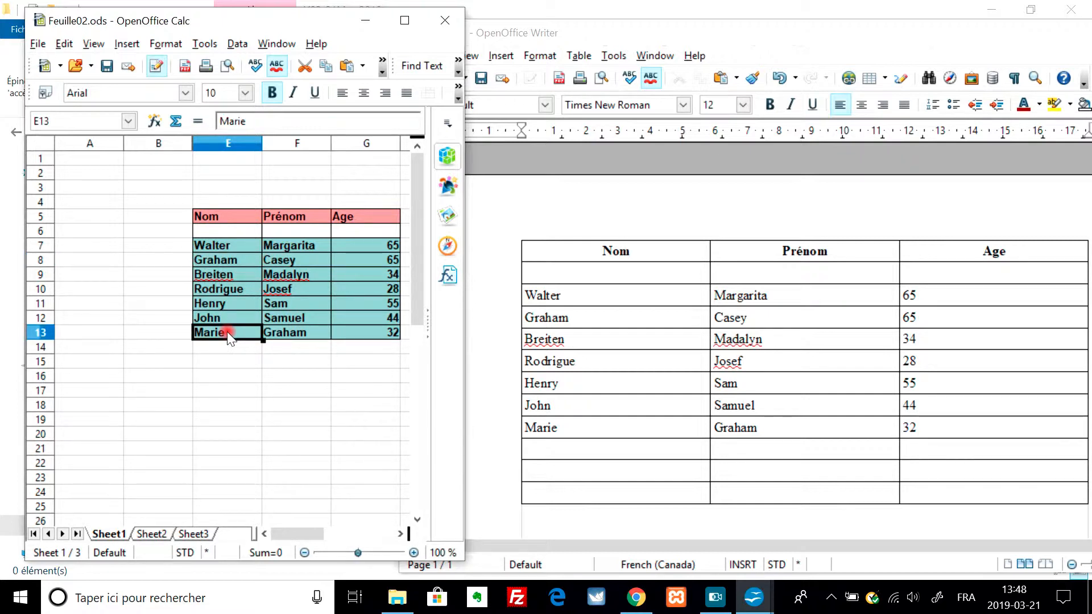
key("Caps_Lock")
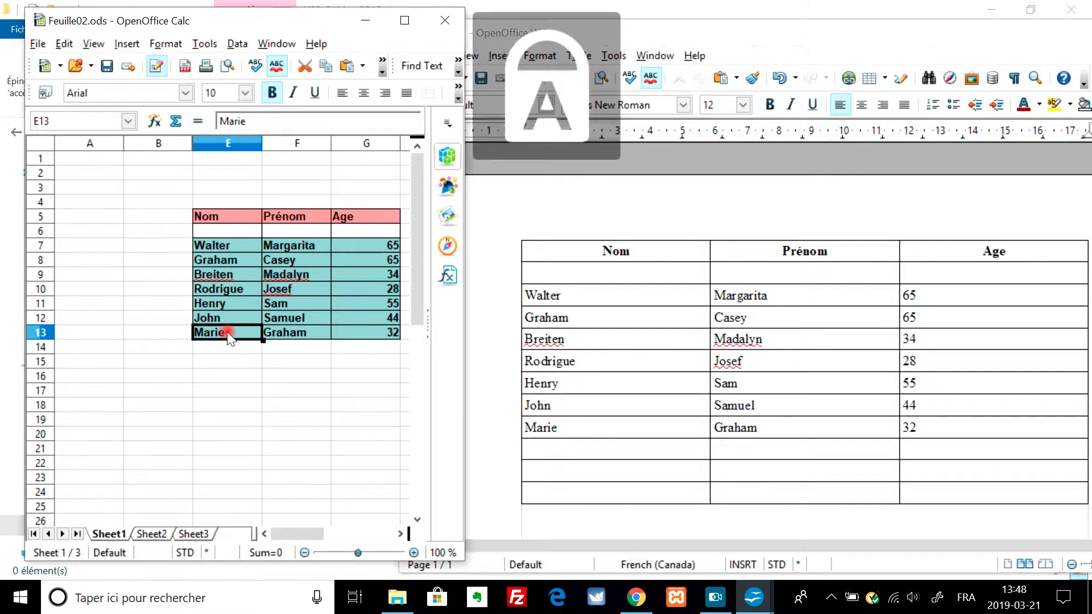
type("N")
key("Caps_Lock")
type("adi")
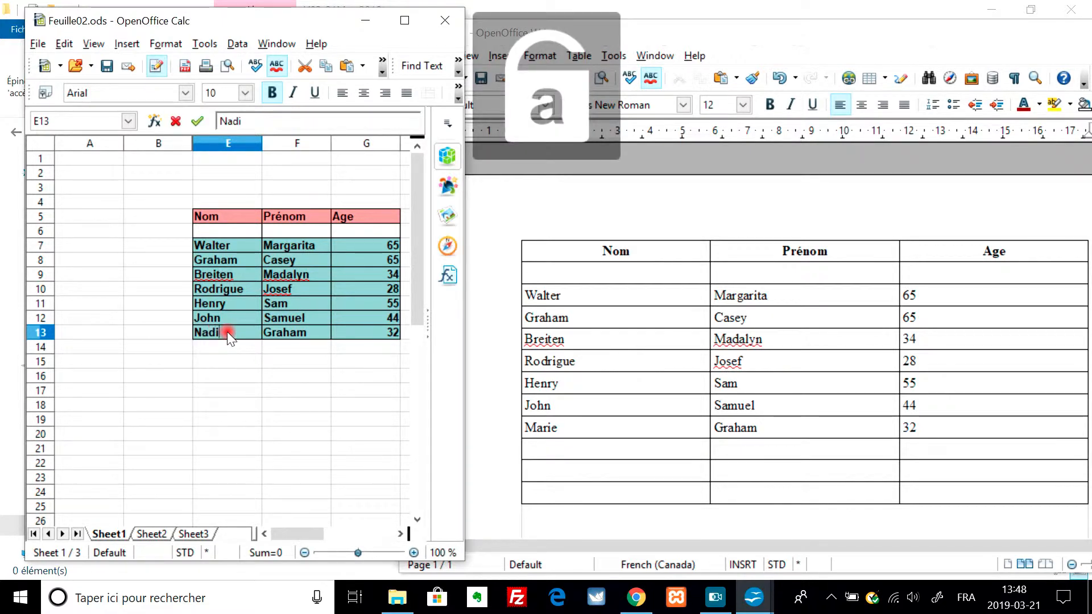
type("ne")
key("Return")
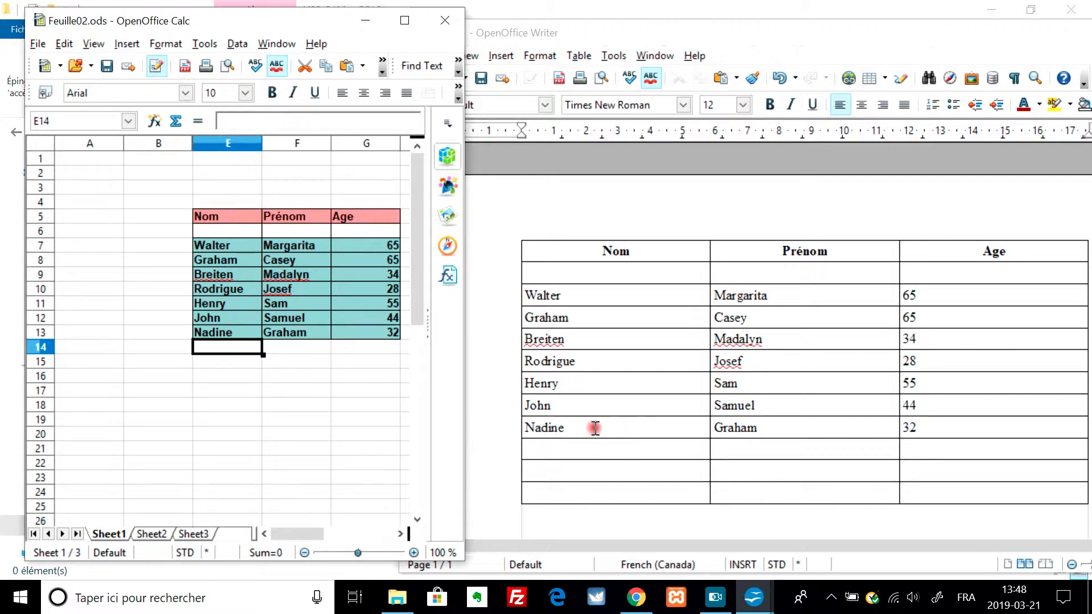
- Replace the entry in cell F13 of the Prénom column with a different first name
left_click(370, 332)
left_click(308, 335)
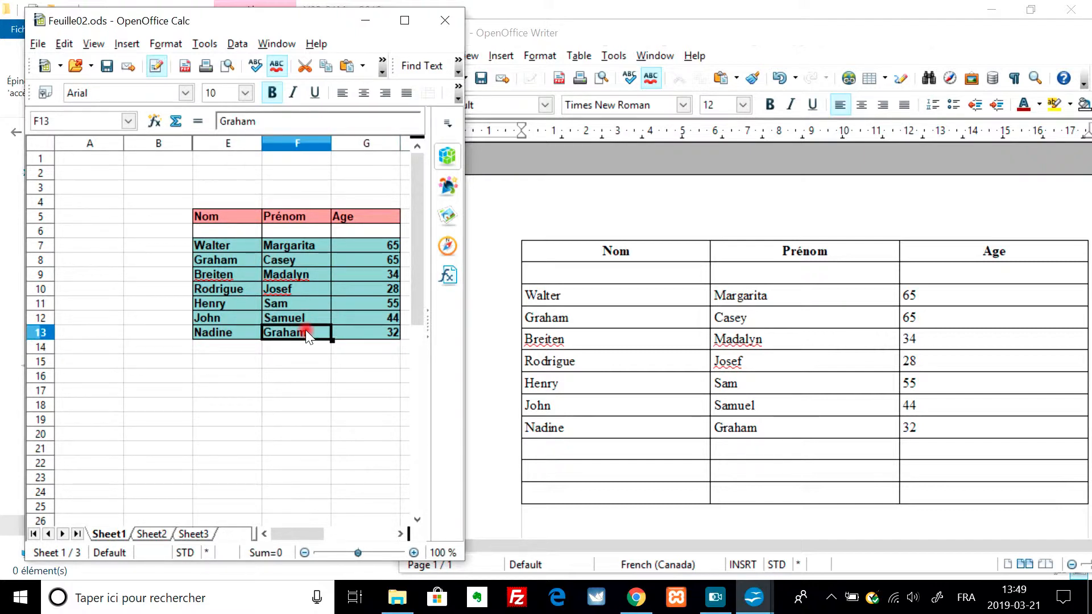
key("Caps_Lock")
type("M")
key("Caps_Lock")
type("a")
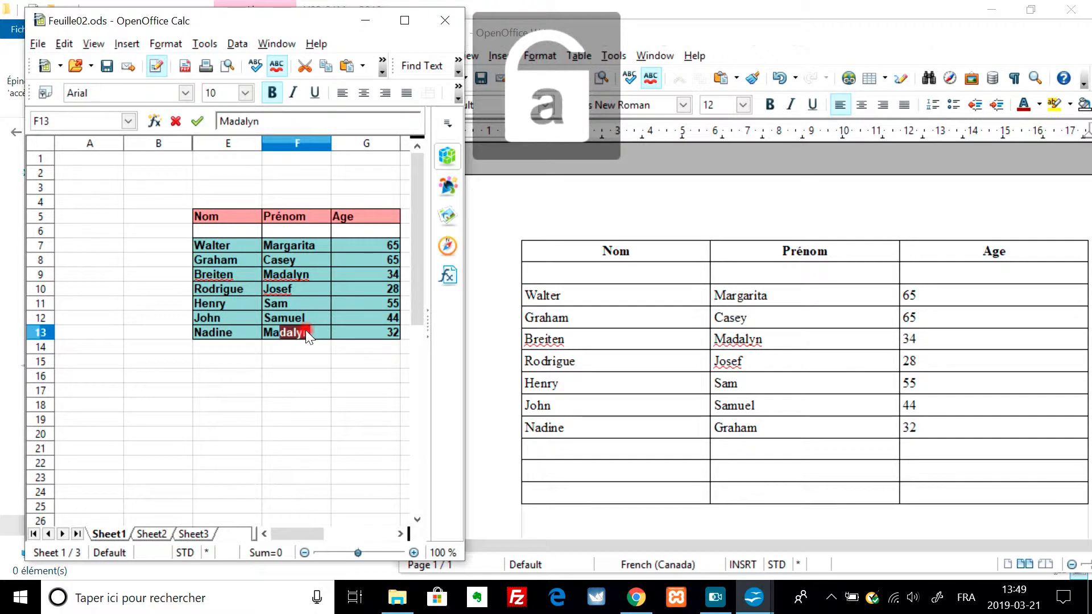
type("rine")
key("Return")
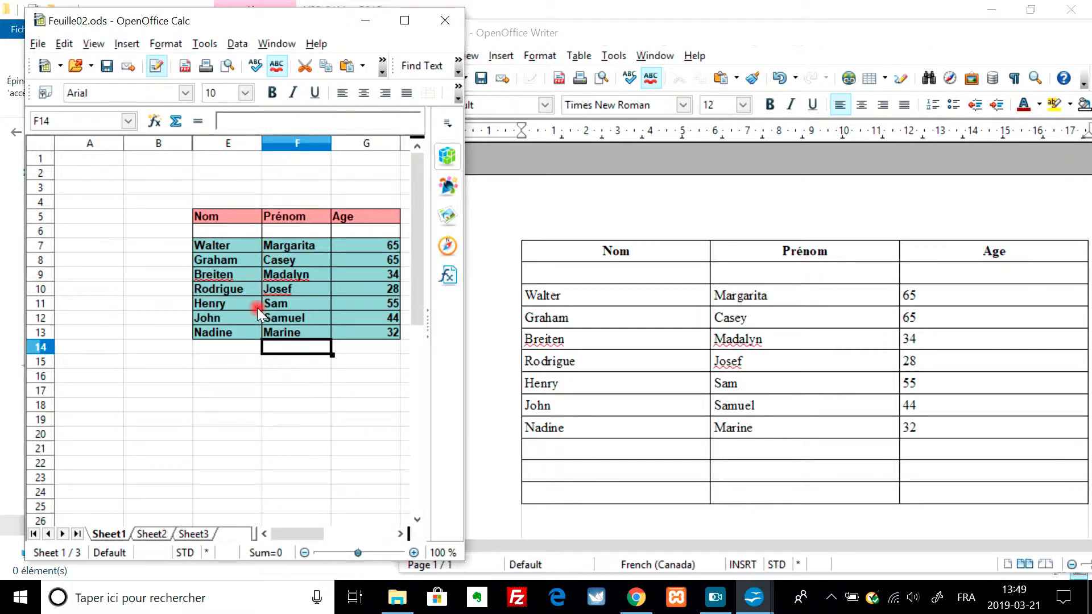
- Add a new person's name in cell E14, the first empty row below the table's Nom column
left_click(219, 349)
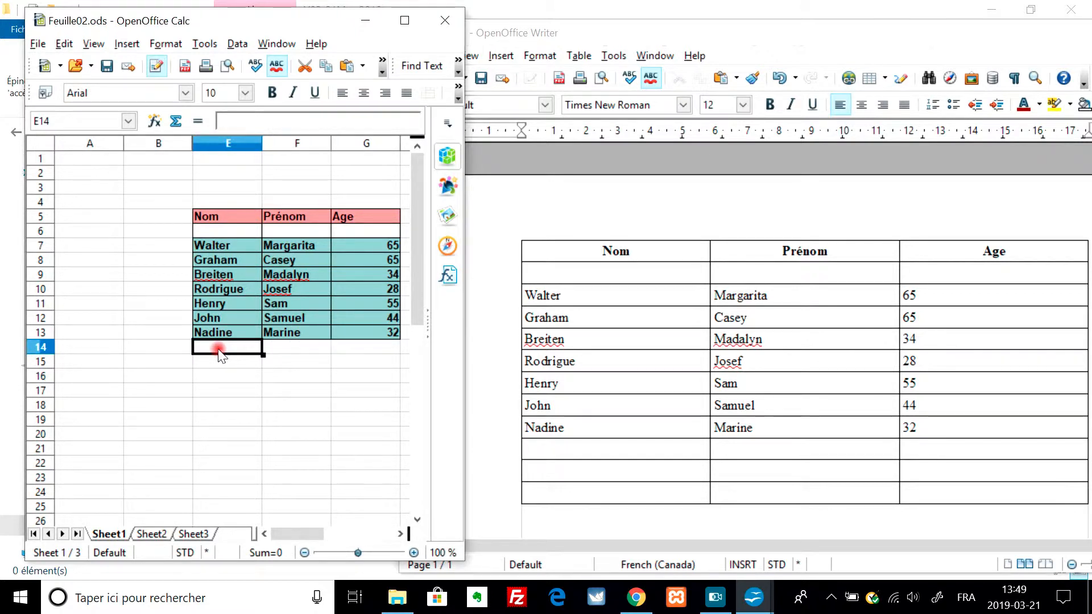
key("Caps_Lock")
type("J")
key("Caps_Lock")
type("ames")
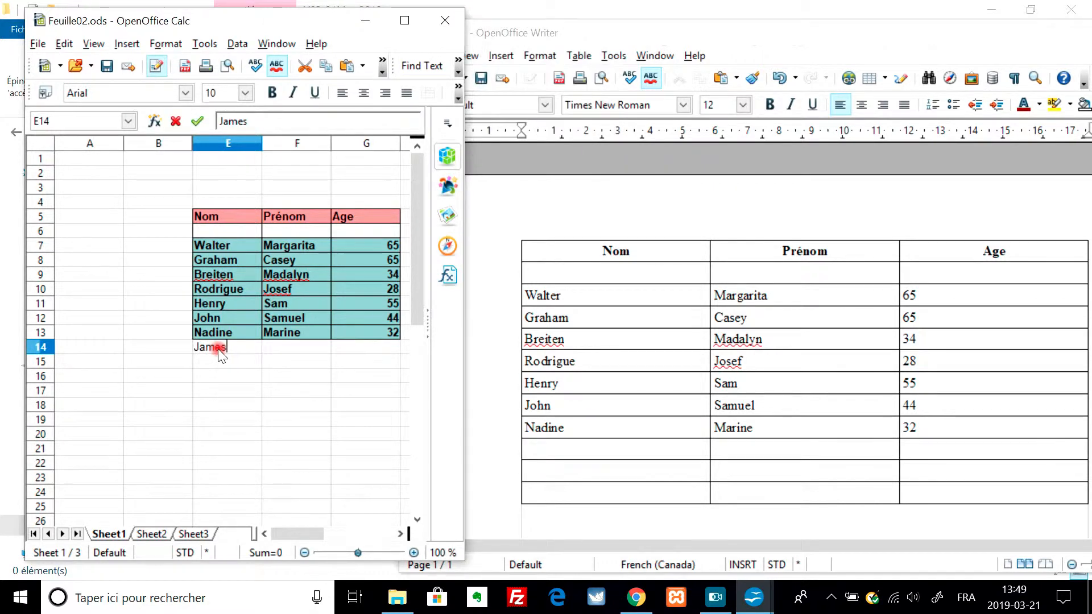
key("Return")
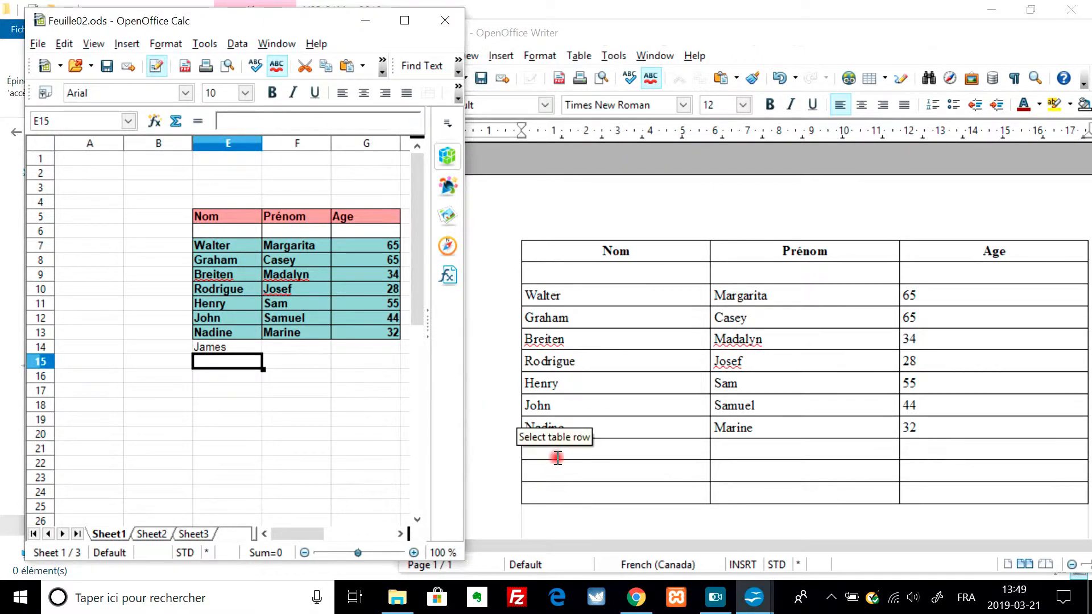
- Complete row 14 of the spreadsheet with a first name in cell F14 and the age 44 in G14
left_click(287, 346)
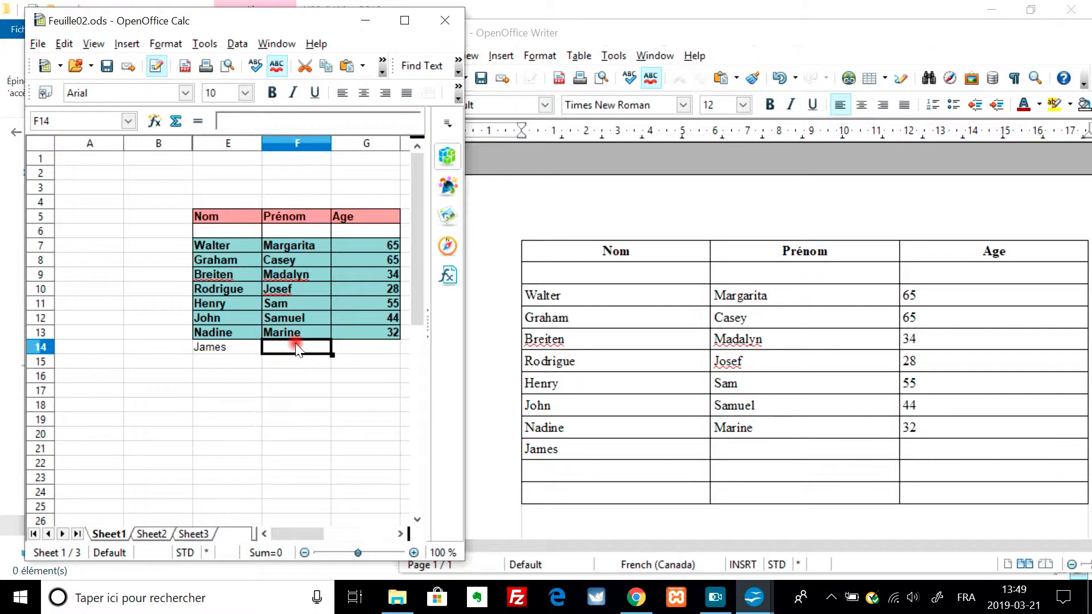
key("Caps_Lock")
key("Caps_Lock")
type("o")
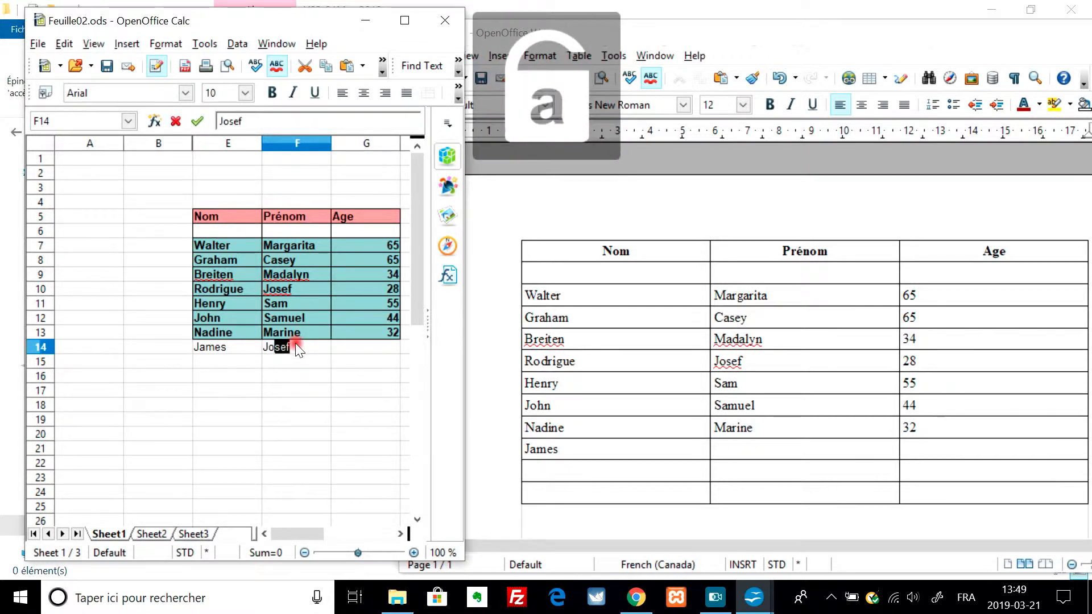
type("hn")
key("Tab")
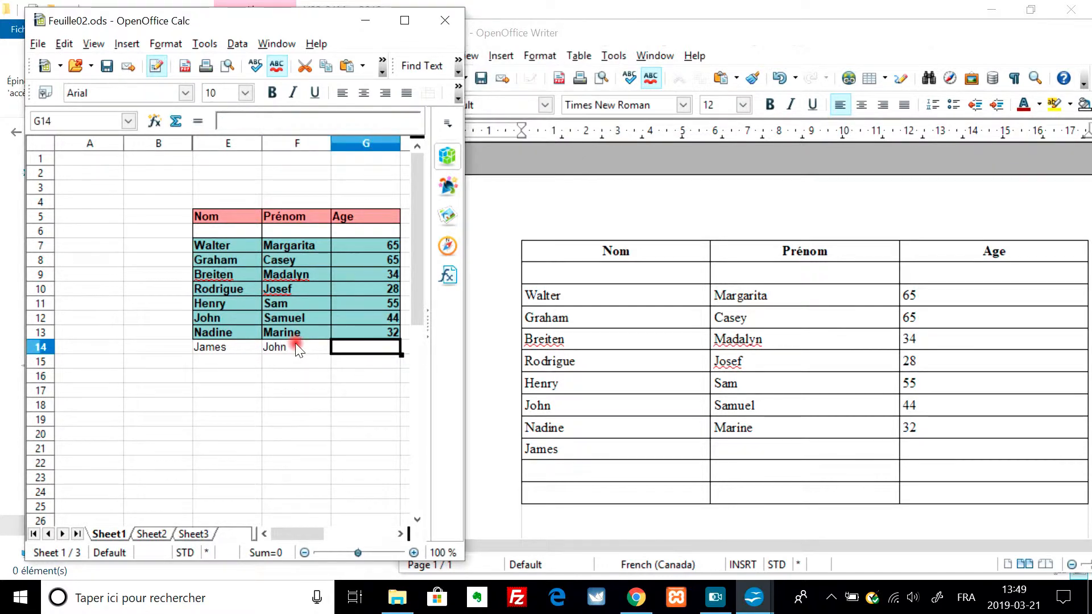
type("44")
key("Return")
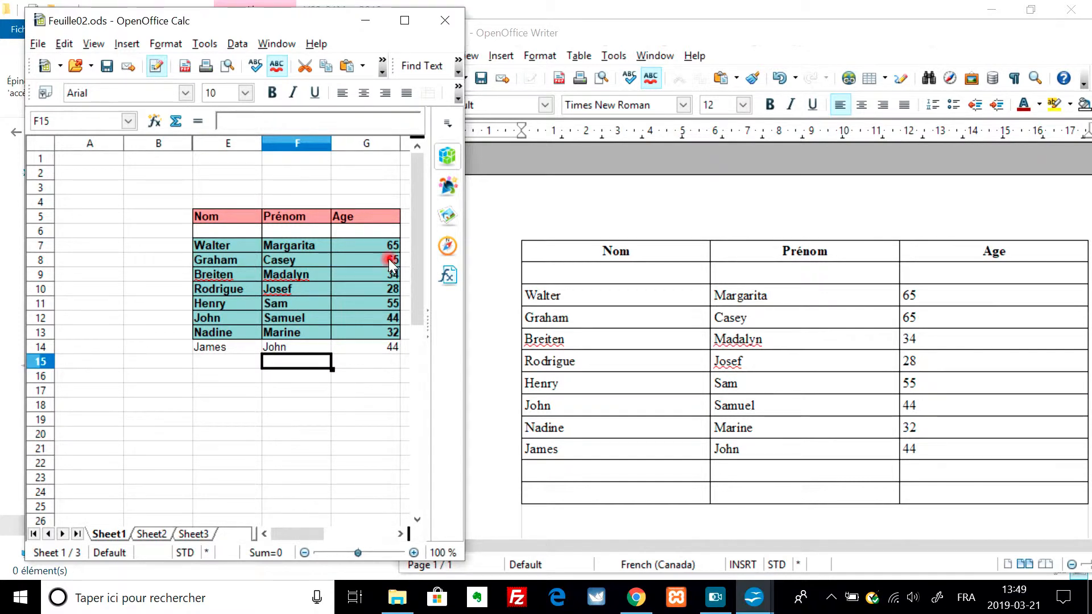
left_click(717, 600)
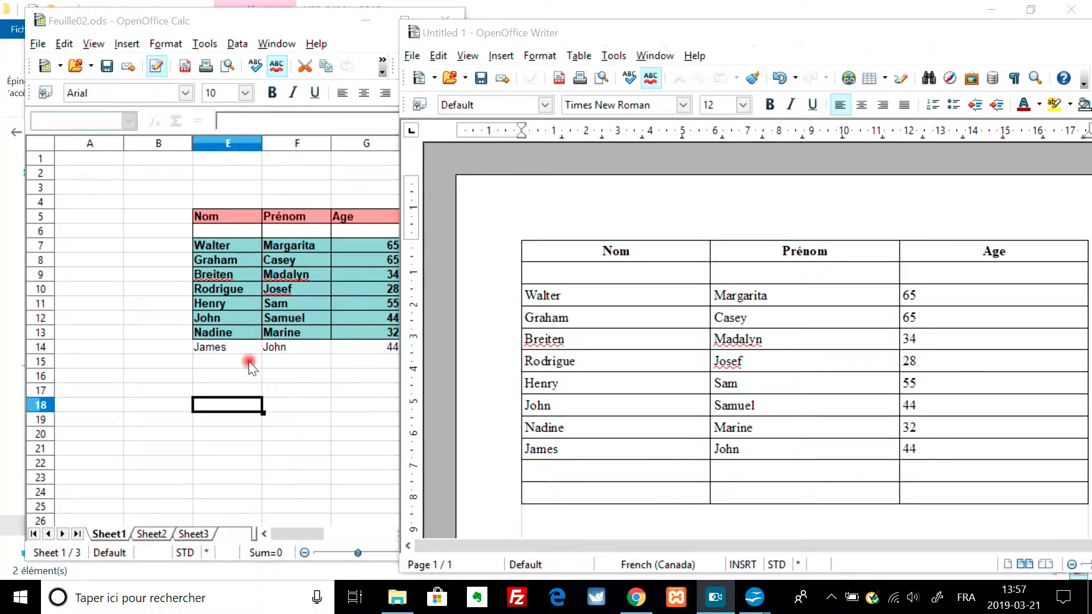
- Add another person's name in cell E15 of the spreadsheet's Nom column
left_click(234, 362)
key("Caps_Lock")
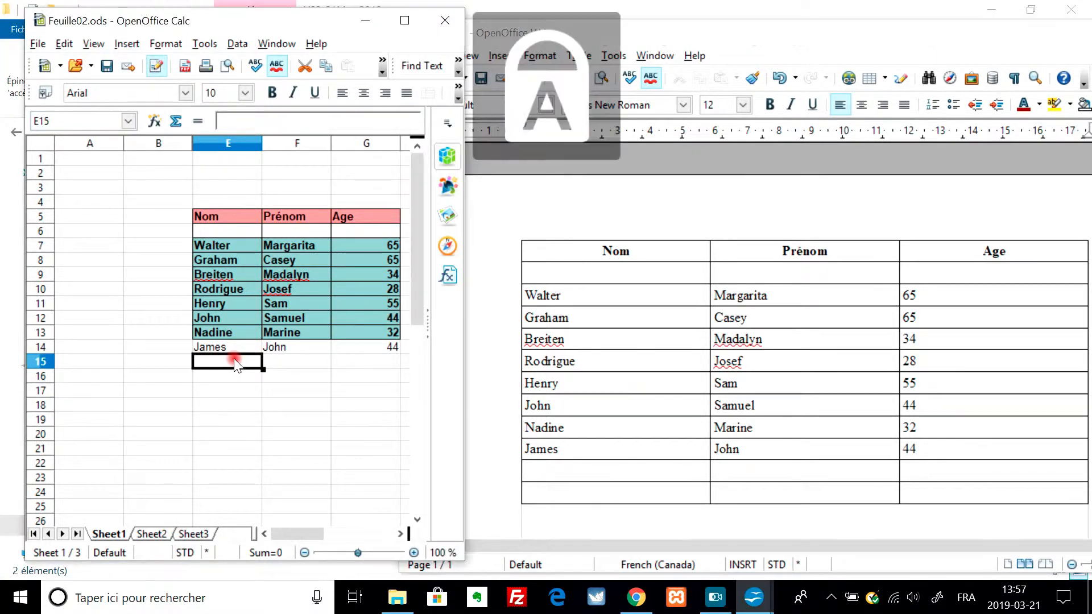
type("R")
key("Caps_Lock")
type("afale")
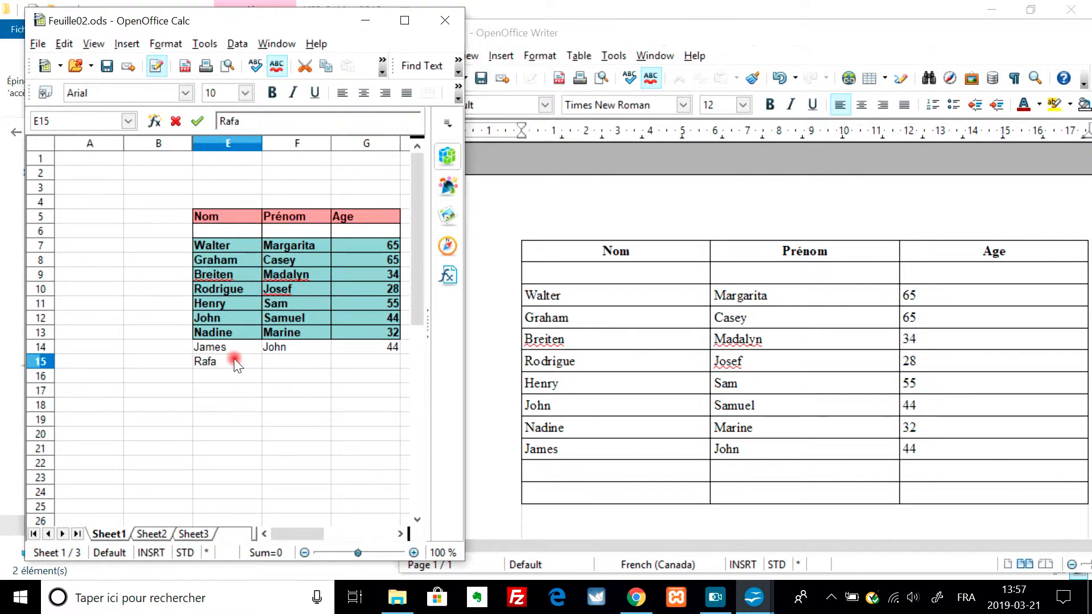
key("Tab")
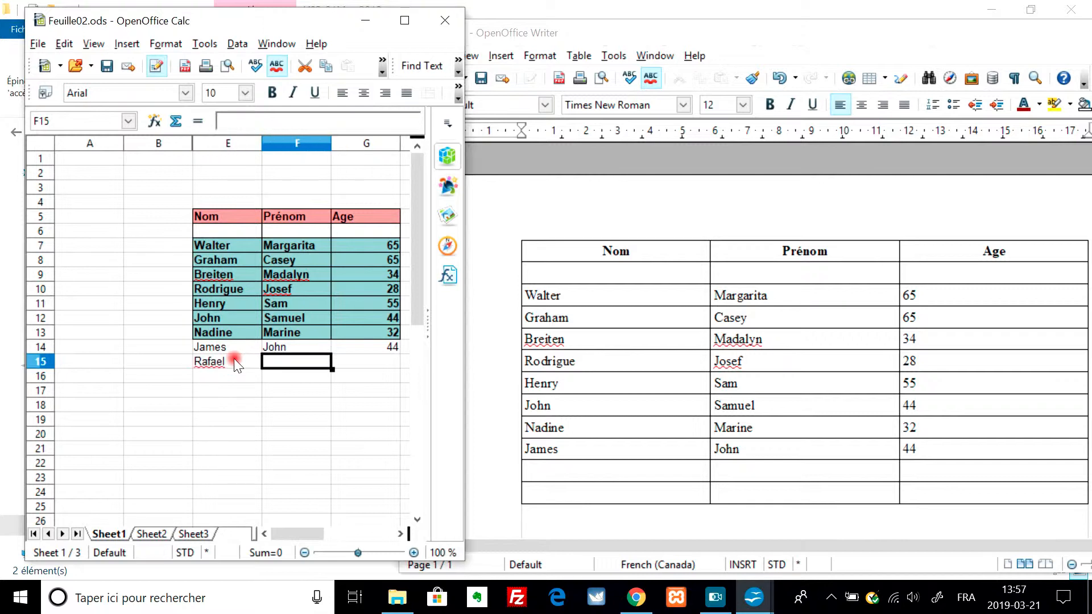
- Enter a first name in cell F15 and the age 33 in G15
key("Caps_Lock")
type("E")
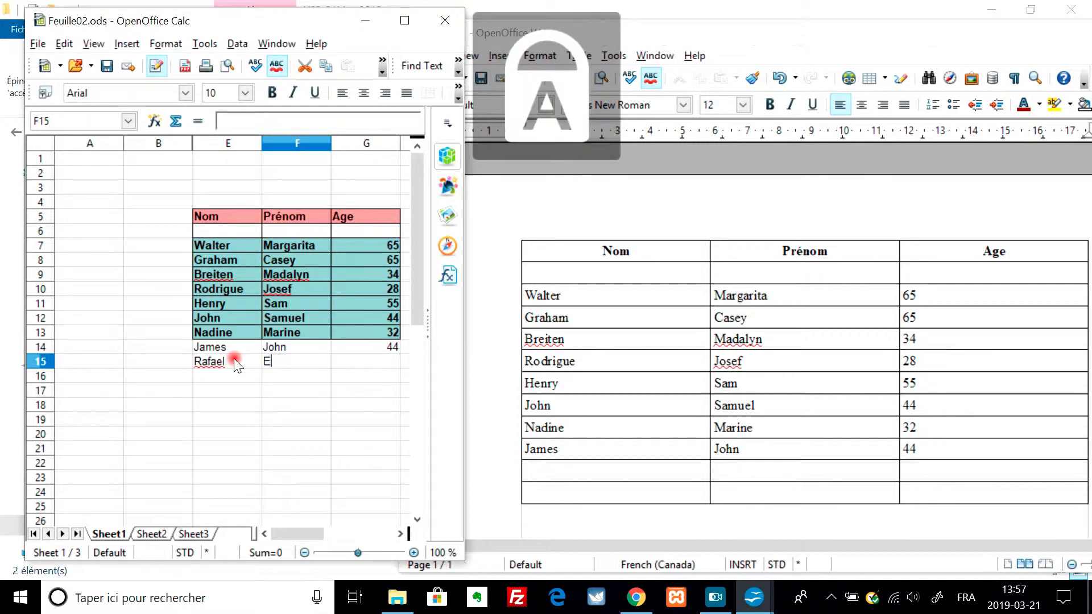
key("Caps_Lock")
type("alter")
key("Tab")
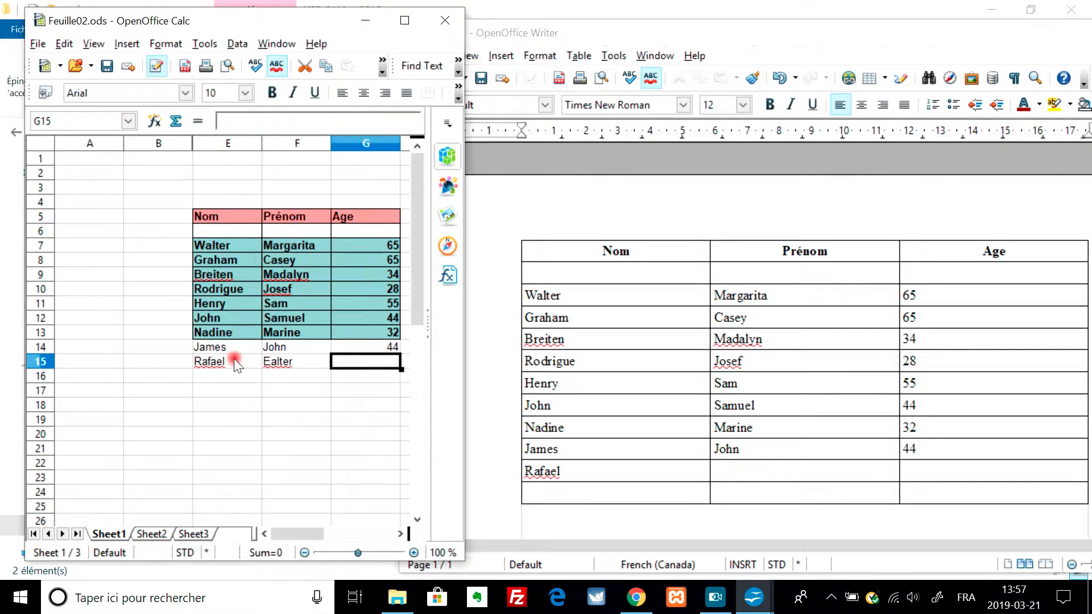
type("33")
key("Return")
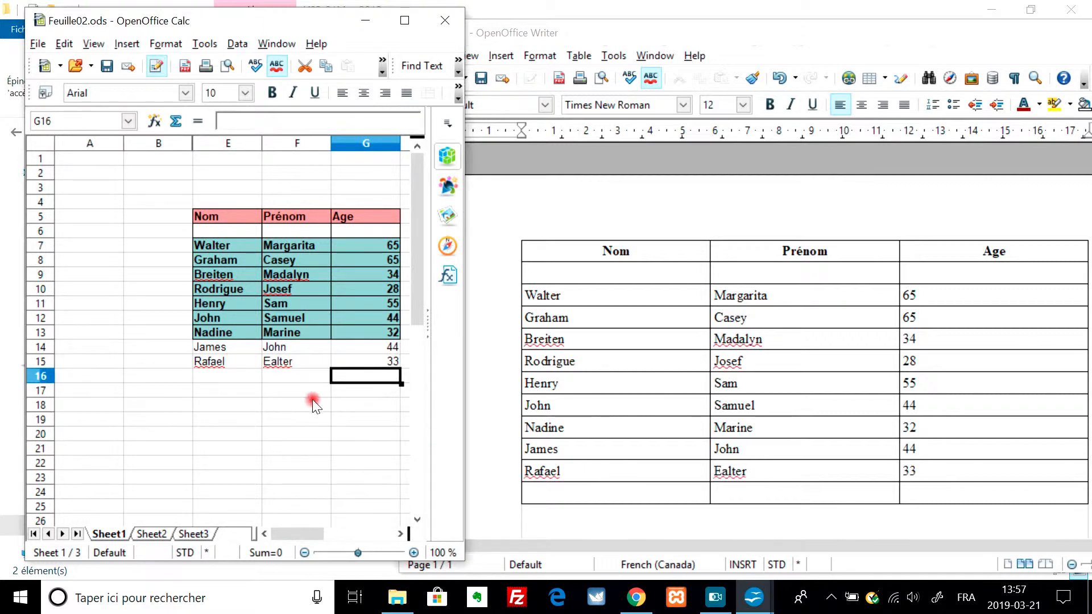
- Correct the misspelled first name in cell F15 of the Prénom column
left_click(285, 364)
key("Caps_Lock")
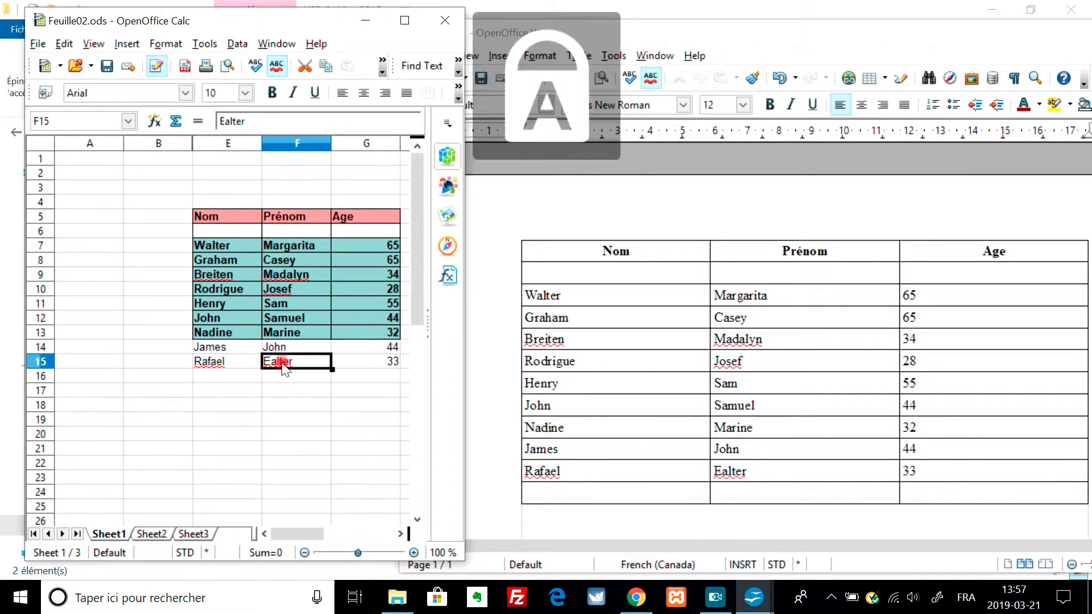
type("W")
key("Caps_Lock")
type("alter")
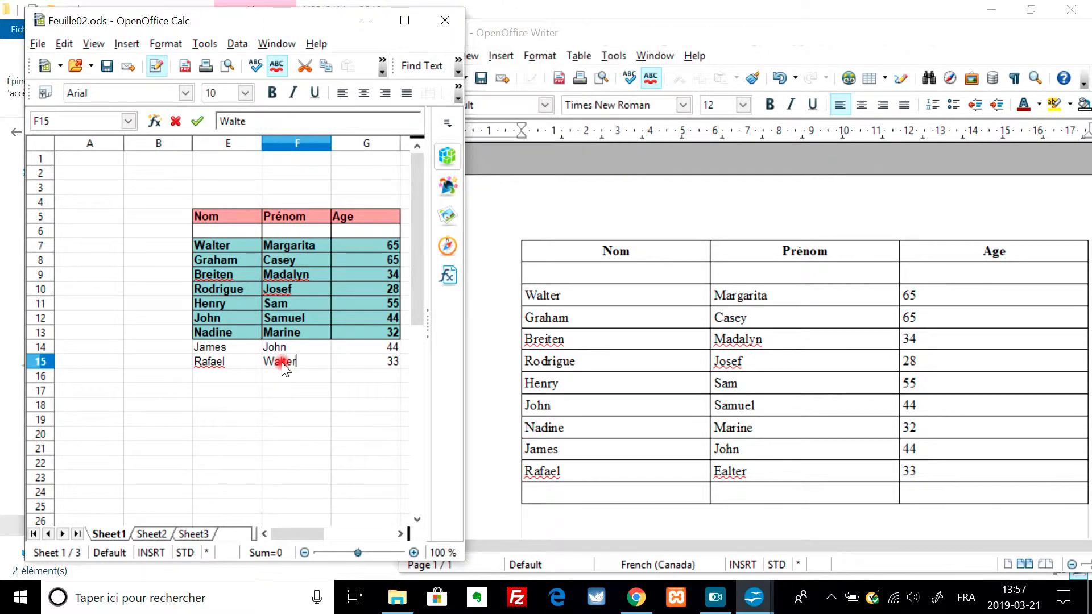
key("Return")
- Enter a further person's name in cell E16 of the Nom column, without the first name
left_click(229, 377)
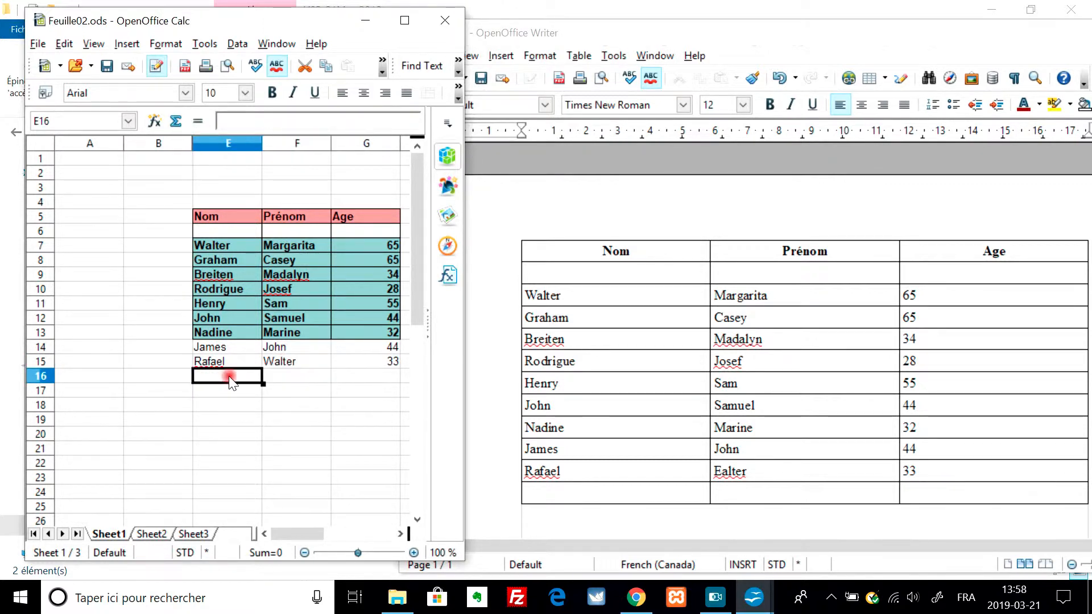
key("Caps_Lock")
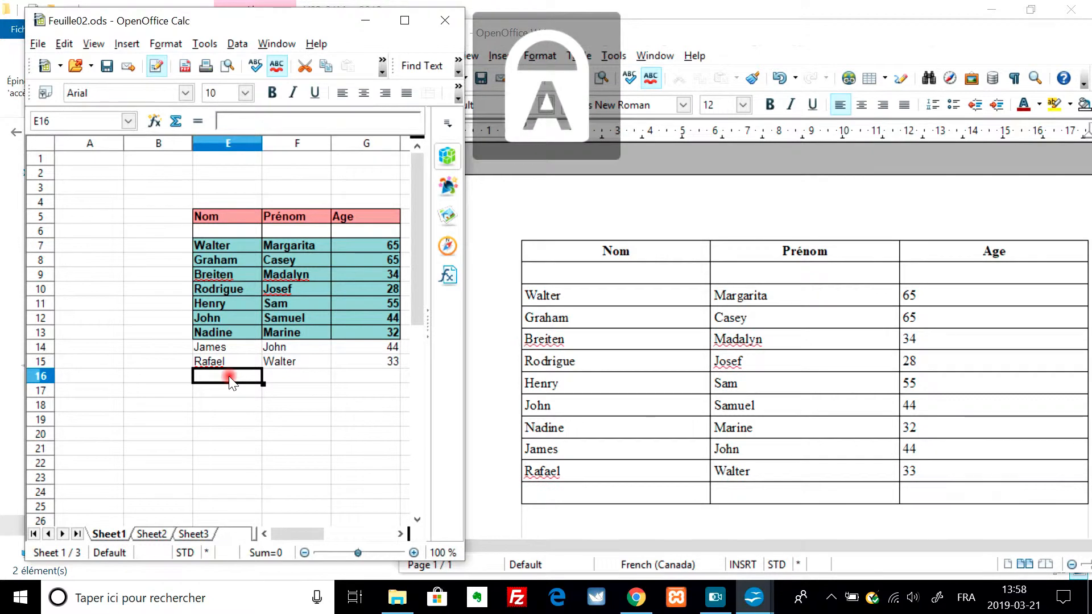
type("C")
key("Caps_Lock")
type("ase")
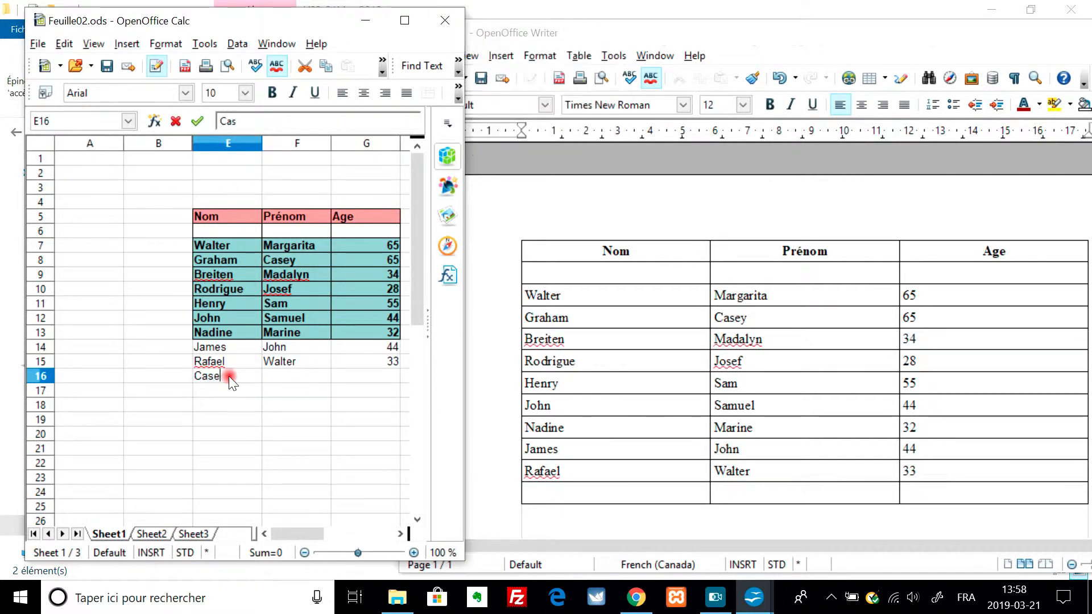
type("y")
key("Caps_Lock")
type("G")
key("Caps_Lock")
type("ra")
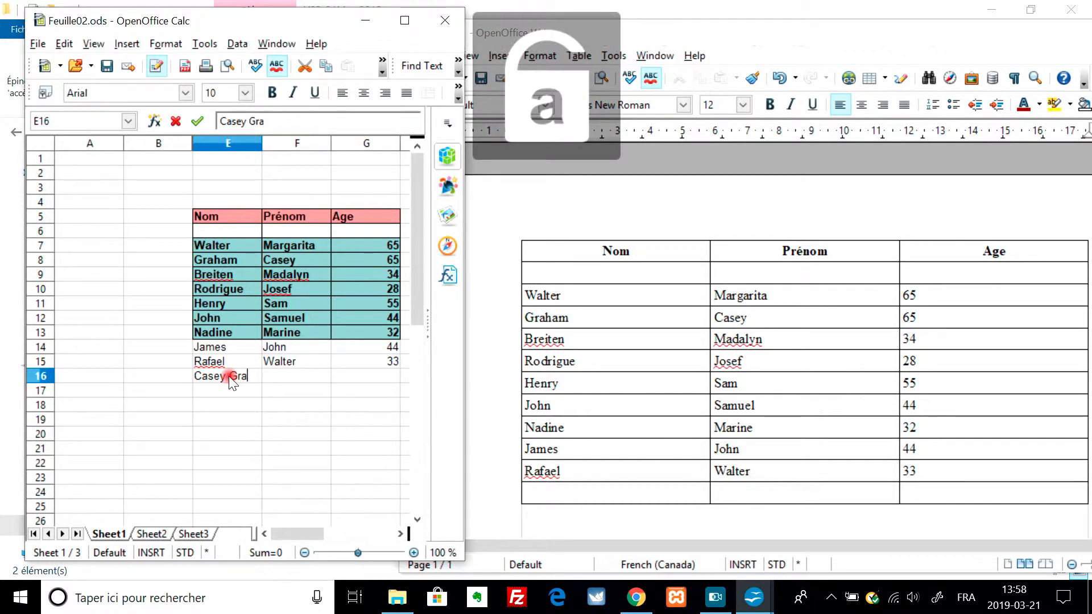
key("BackSpace")
key("BackSpace")
key("BackSpace")
key("BackSpace")
key("Tab")
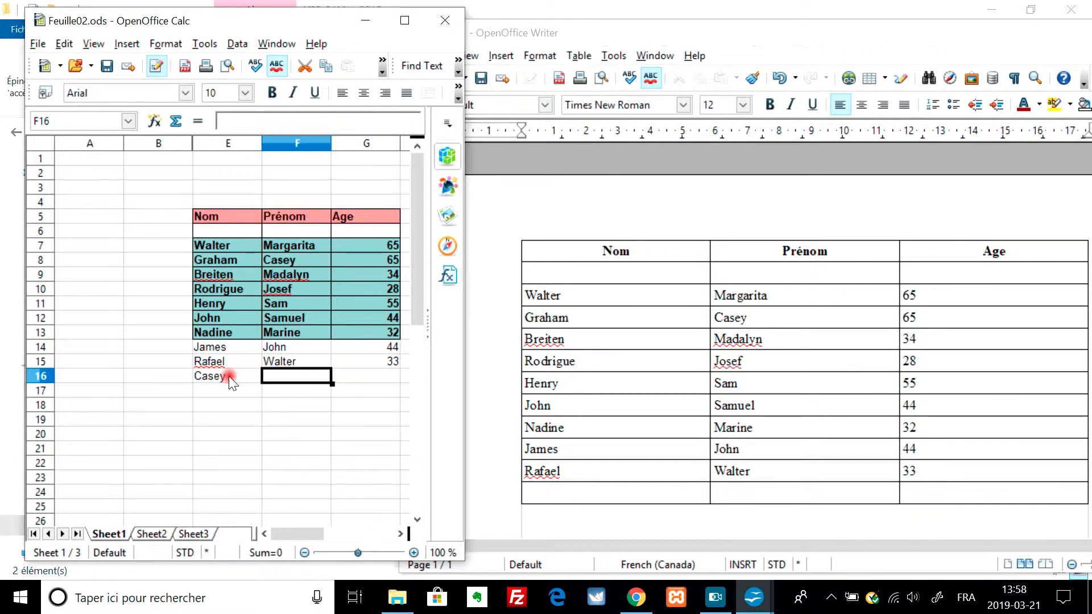
- Complete row 16 with a first name in cell F16 and the age 42 in G16
key("Caps_Lock")
type("G")
key("Caps_Lock")
type("raham")
key("Tab")
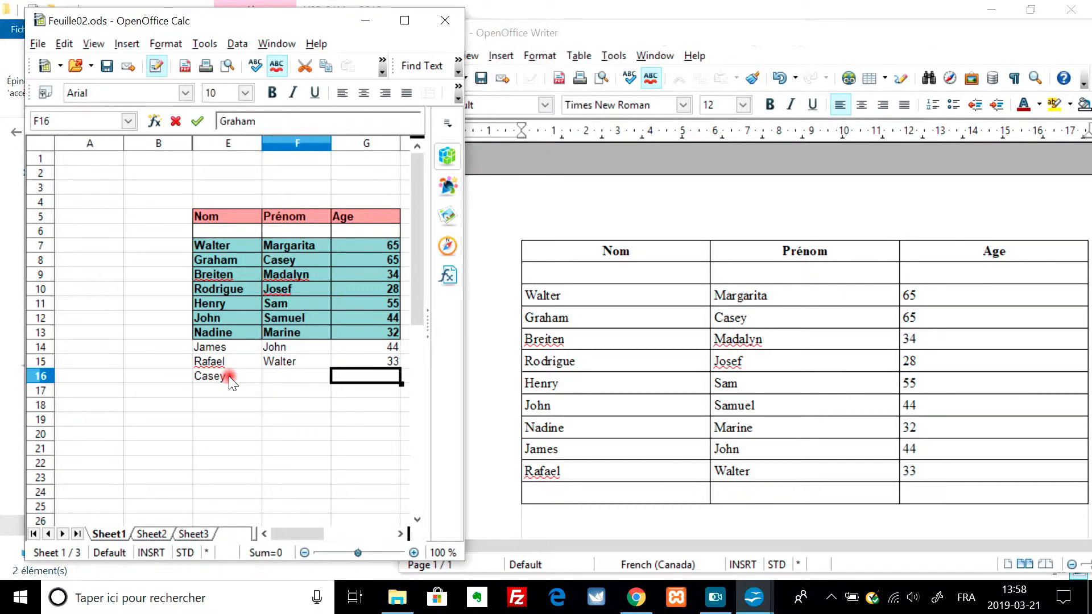
type("42")
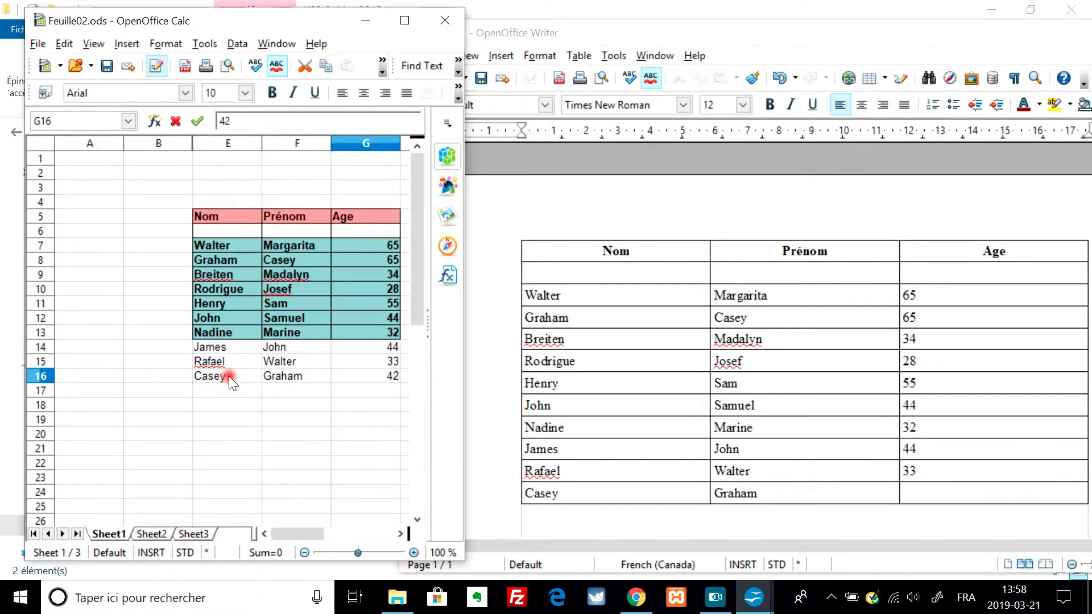
key("Return")
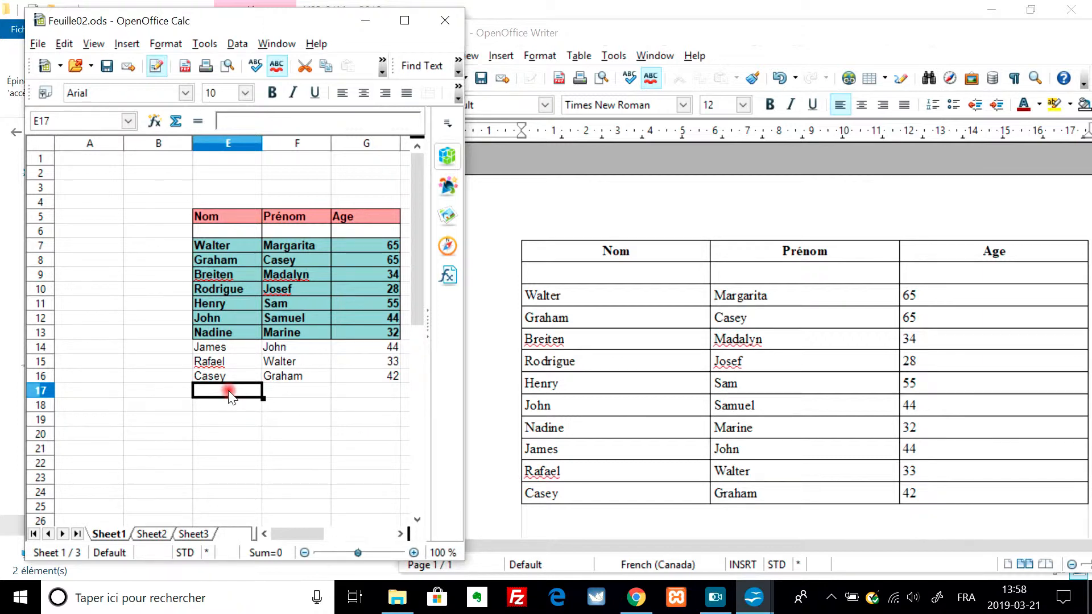
- Enter a name in cell E17, one row beyond the range linked to the text document
key("Caps_Lock")
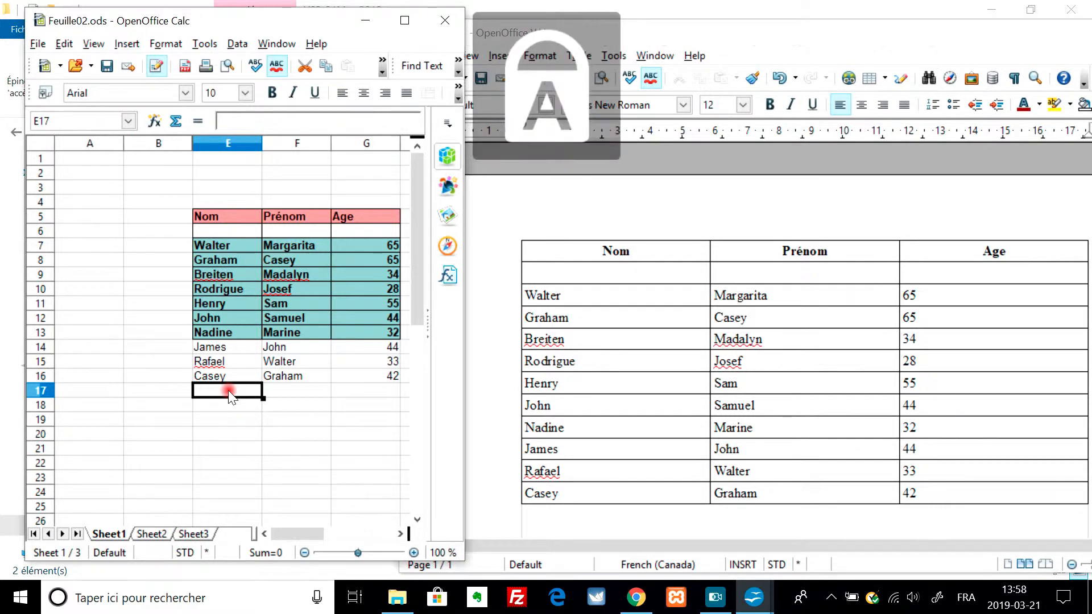
type("J")
key("Caps_Lock")
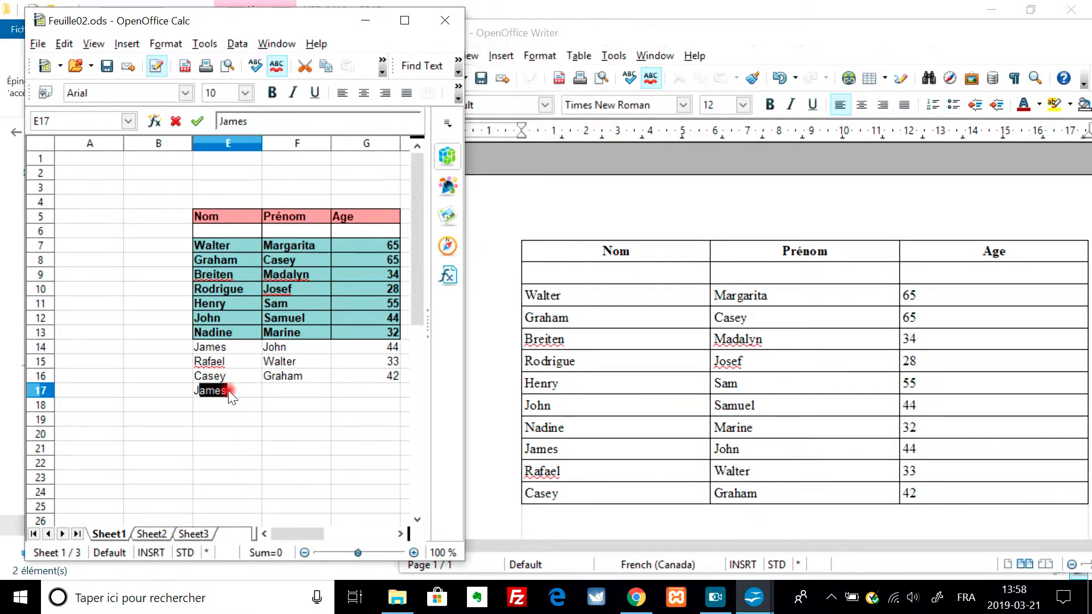
type("ames")
key("Return")
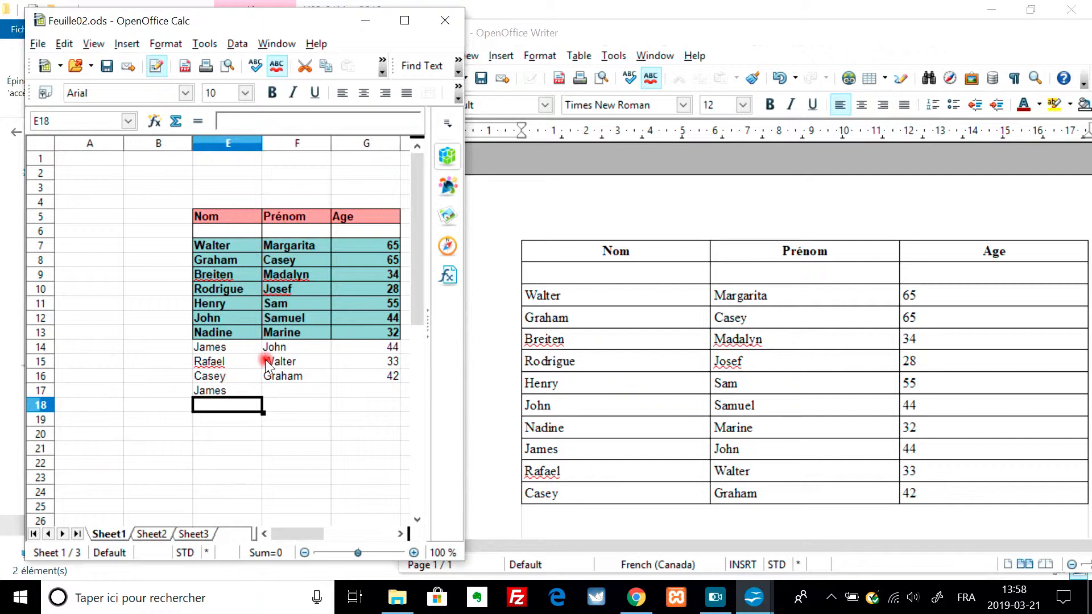
- Delete the contents of cell E17, keeping the default text, numbers, date, formulas and comments selection
left_click(234, 393)
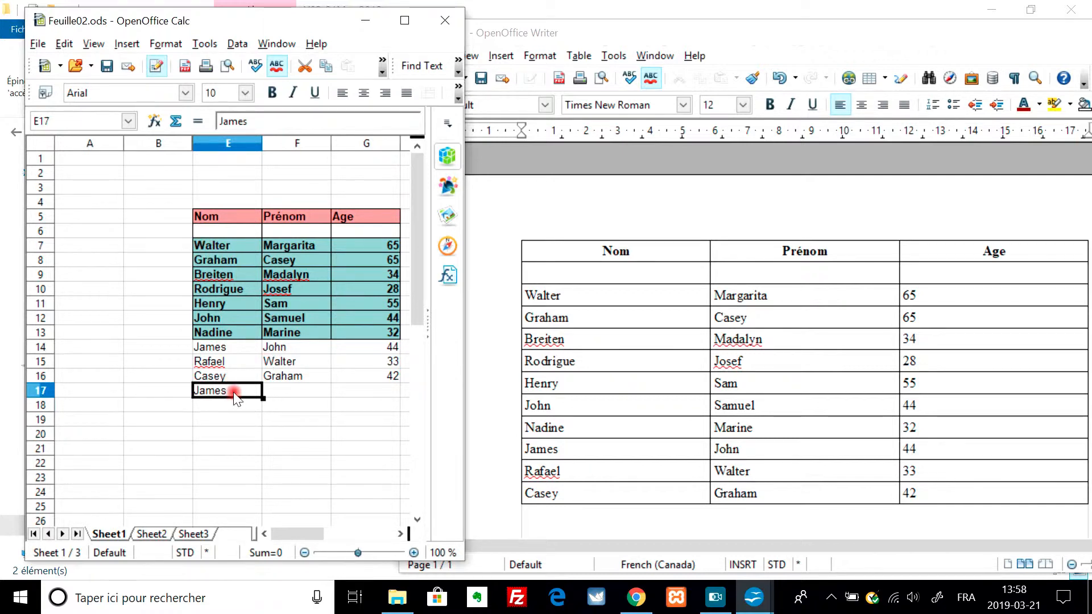
left_click(199, 218)
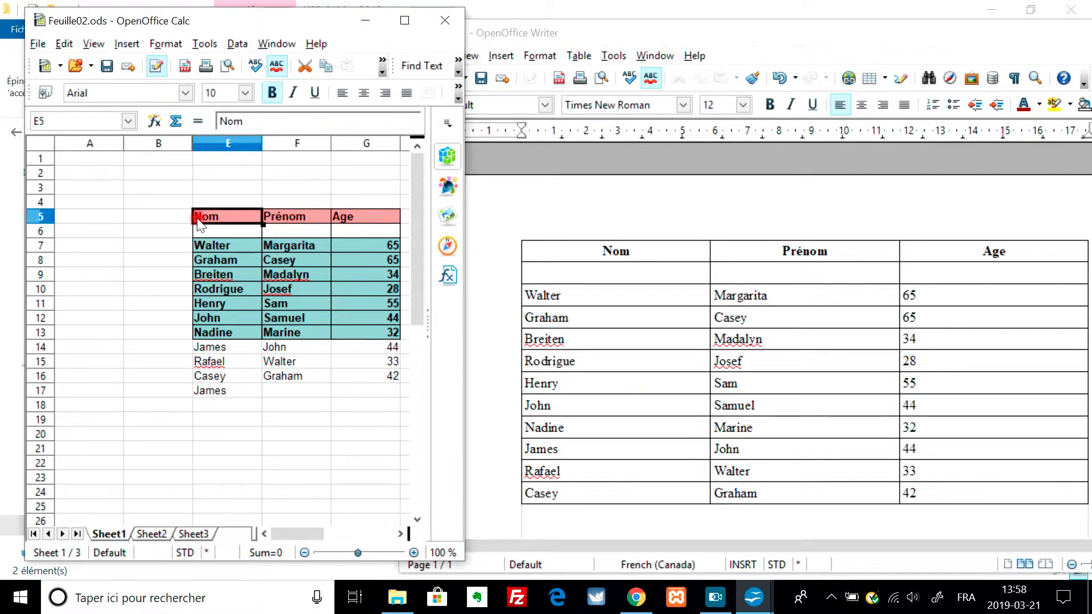
left_click(246, 211)
left_click(220, 391)
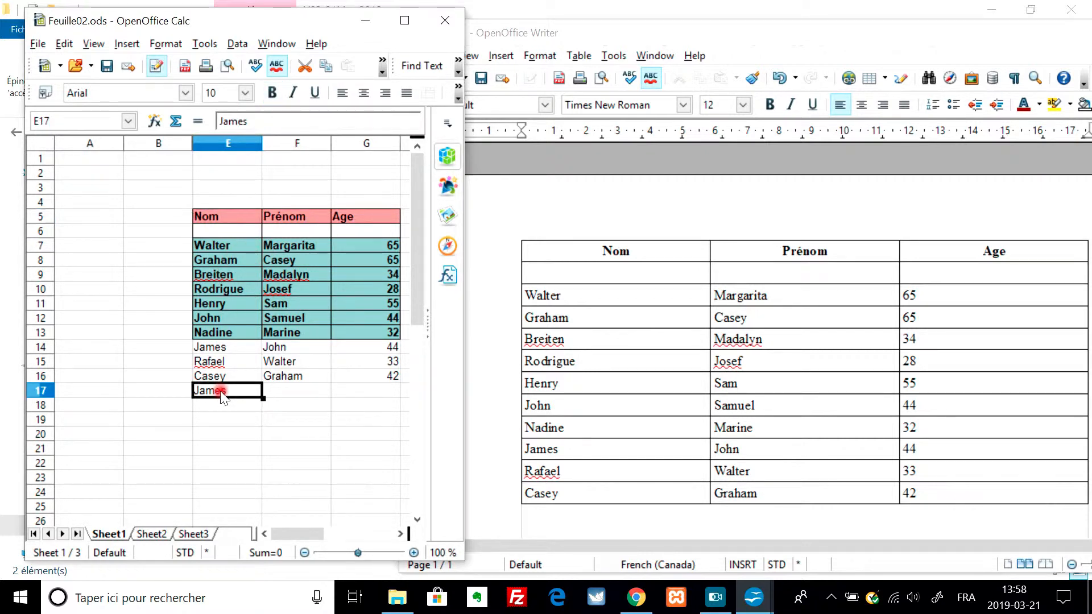
key("Delete")
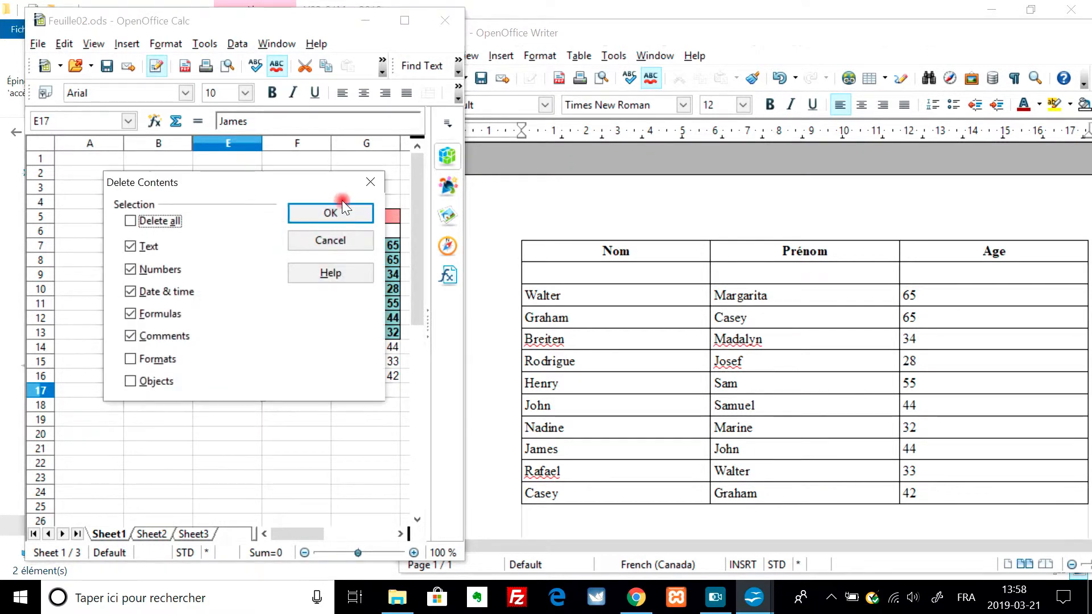
left_click(336, 210)
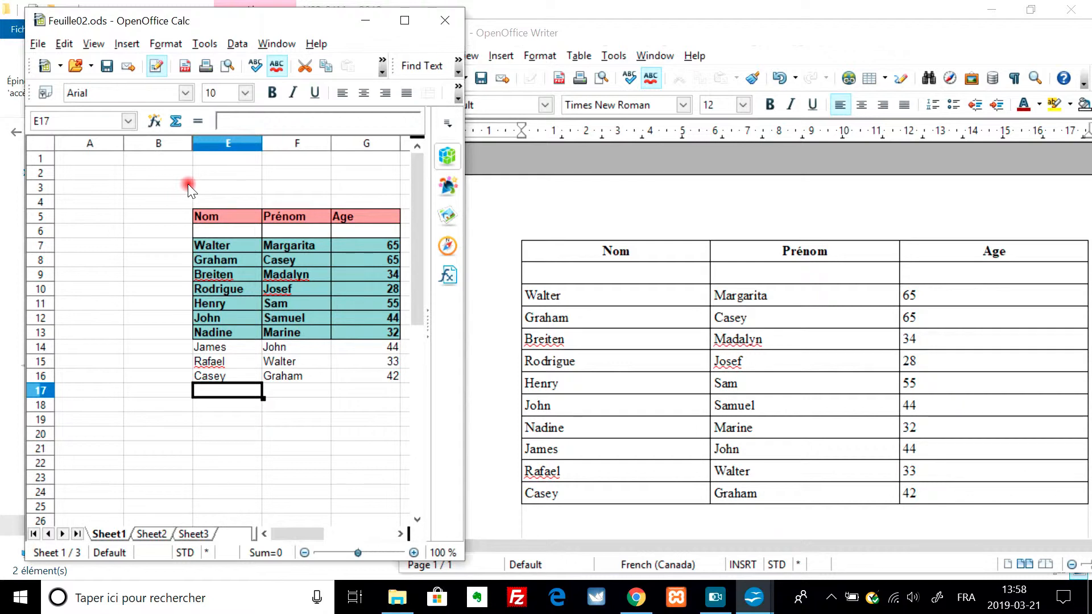
- Save the Untitled 1 text document as Texte01.odt in the FeuillesOpenOffice folder, replacing the existing file
left_click(512, 213)
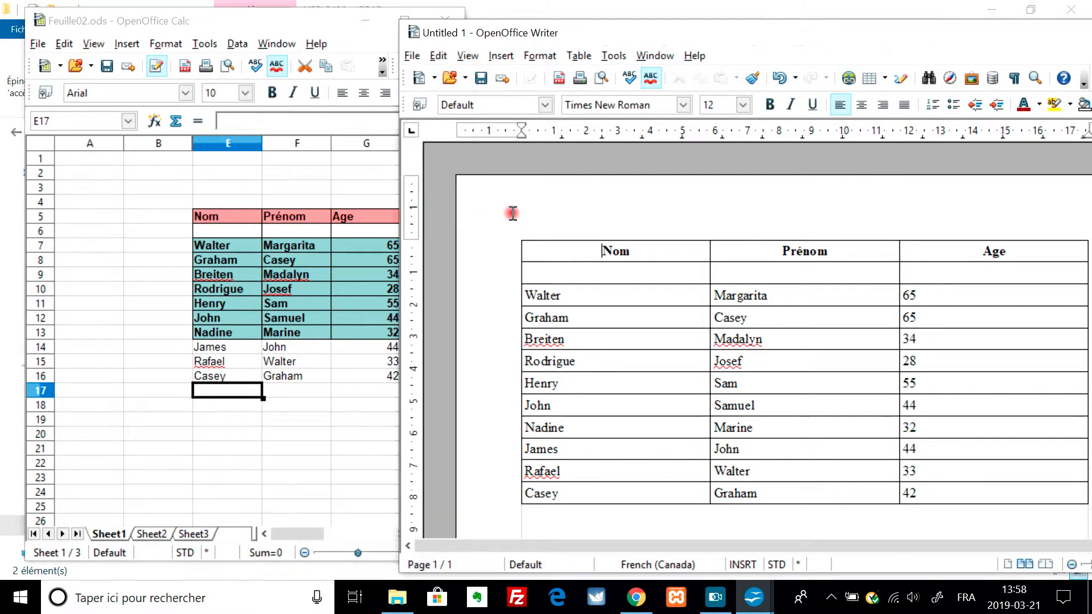
left_click(482, 81)
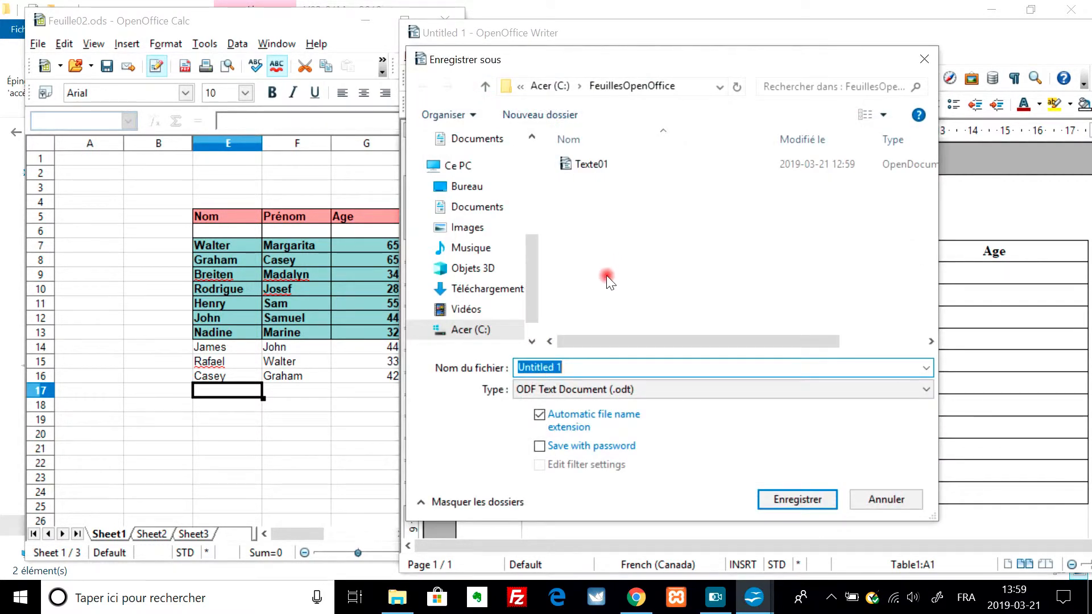
key("Caps_Lock")
type("Texte")
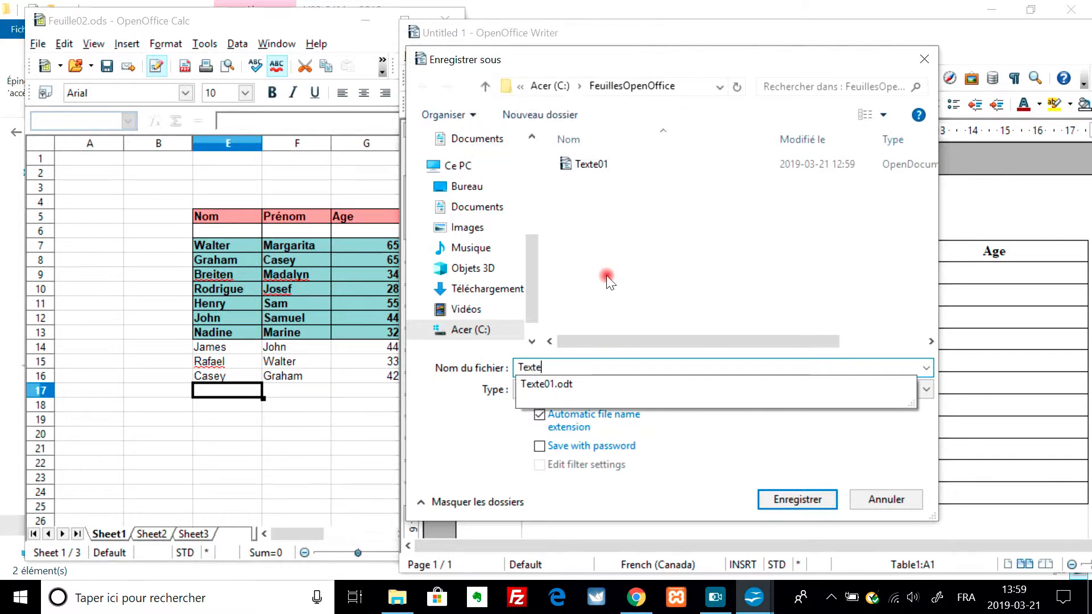
key("Down")
key("Return")
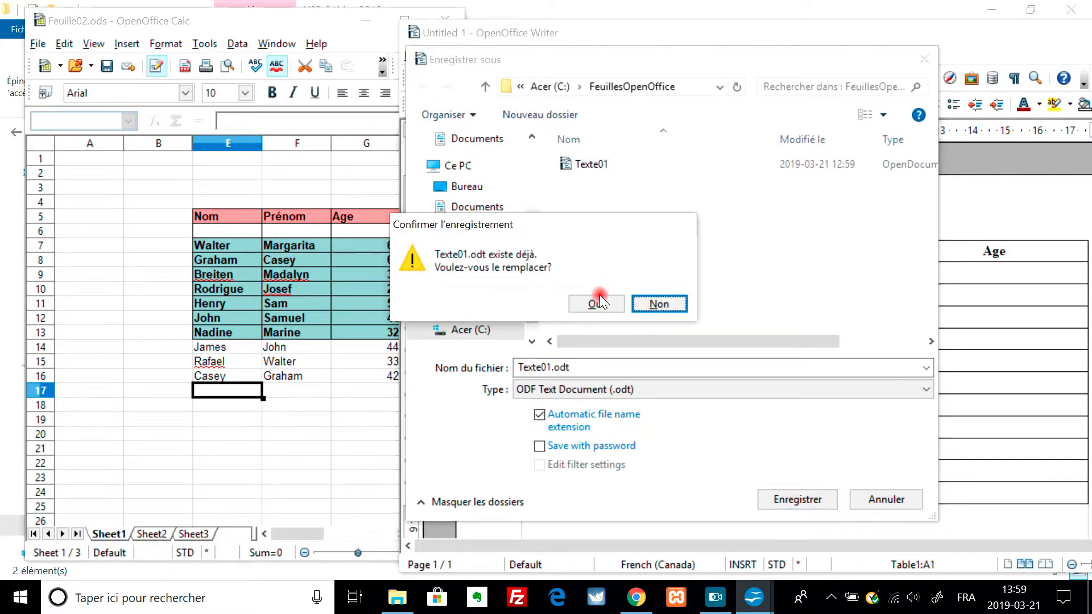
left_click(596, 302)
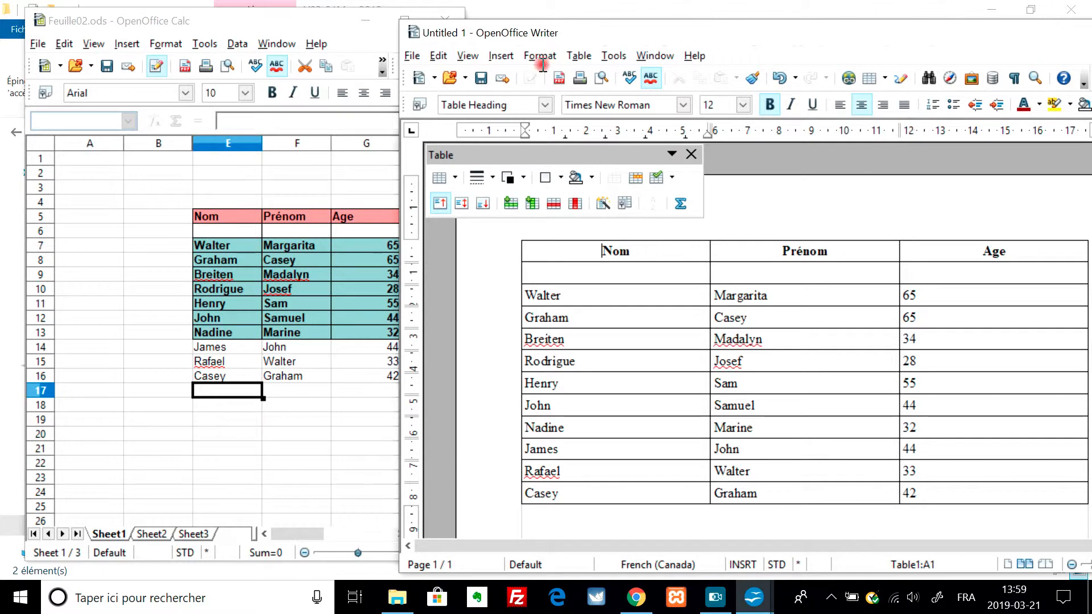
- Exit OpenOffice with all its open documents, saving the changes to Feuille02.ods
left_click(412, 55)
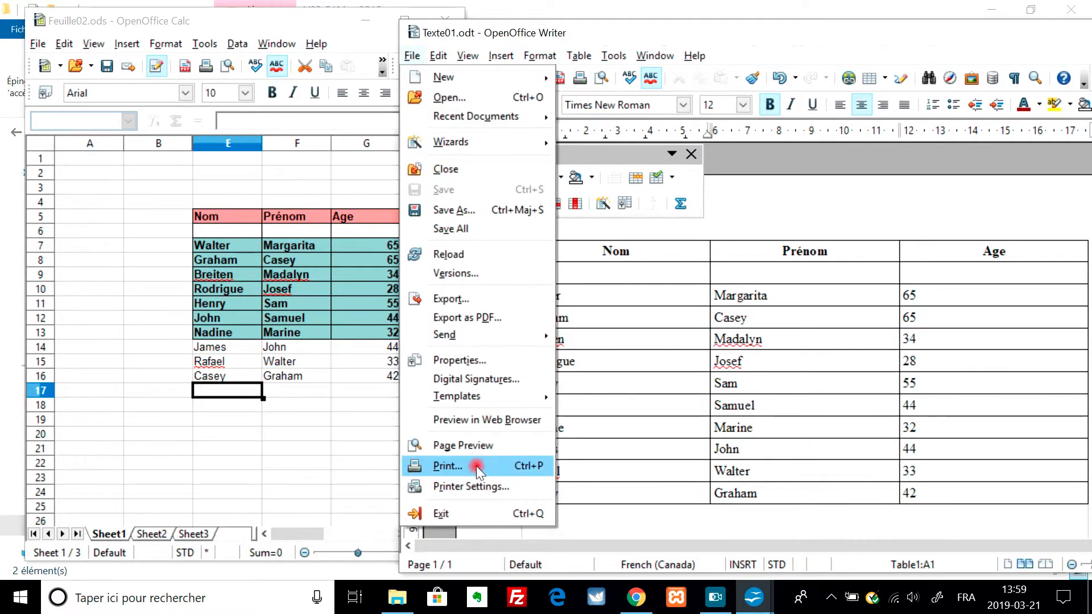
left_click(476, 504)
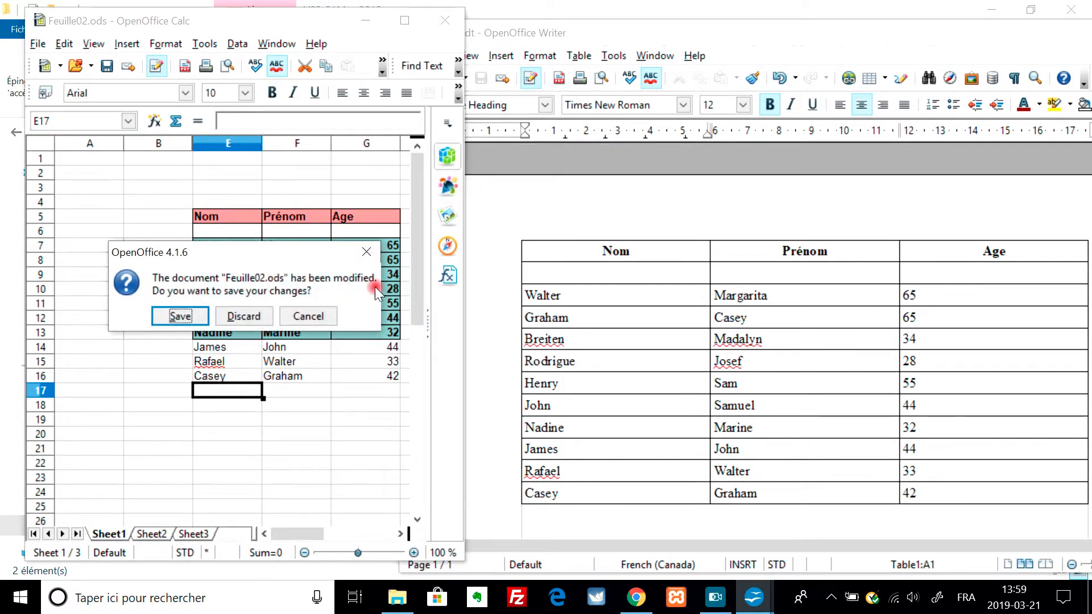
left_click(181, 315)
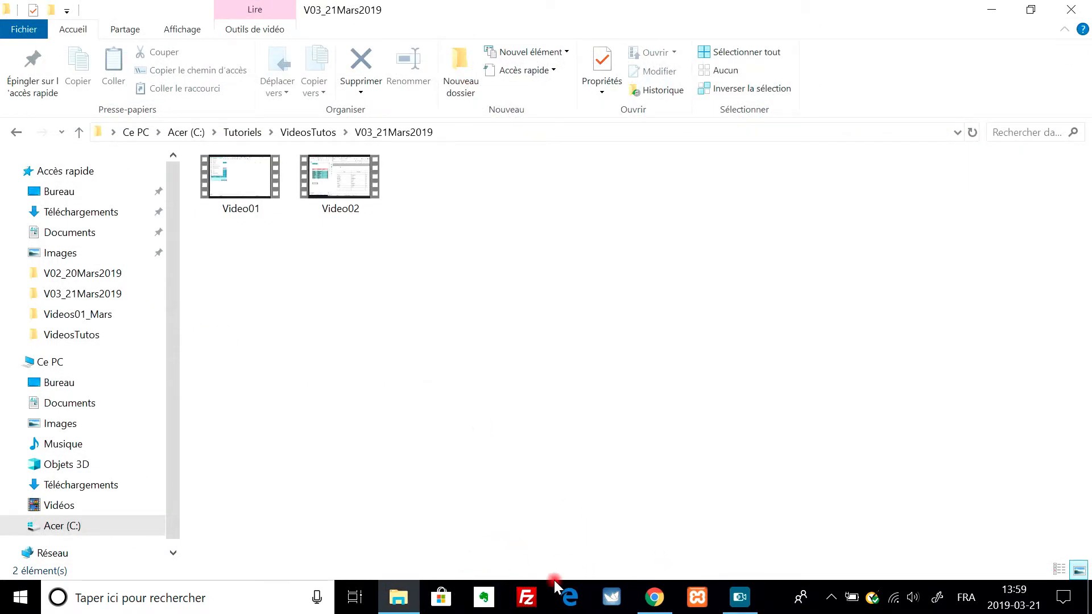
key("F10")
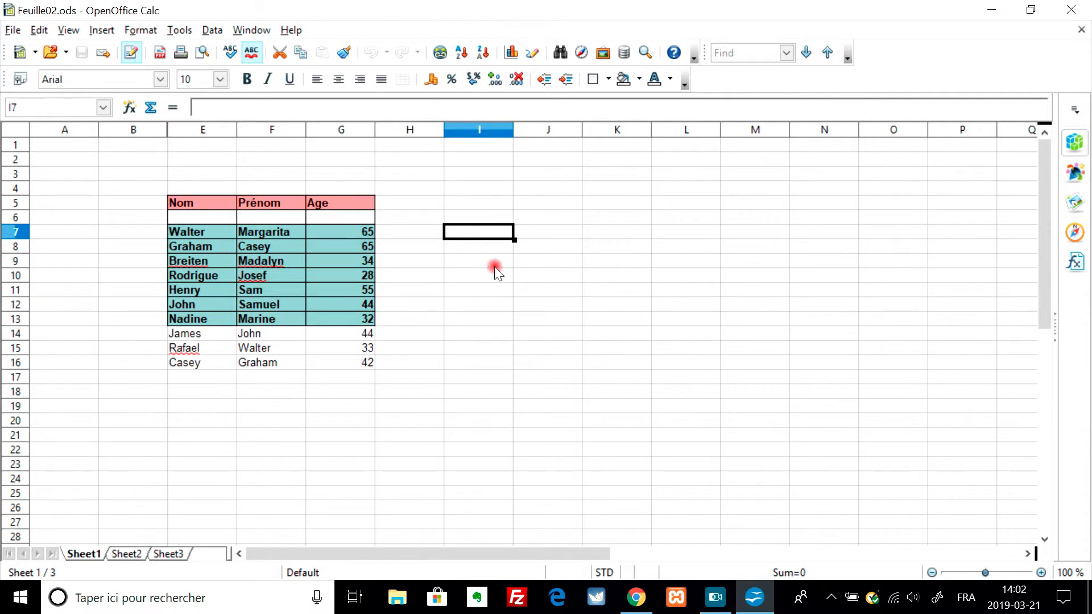
- Delete the contents of the three added rows in cells E14:G16 of the spreadsheet
left_click(181, 337)
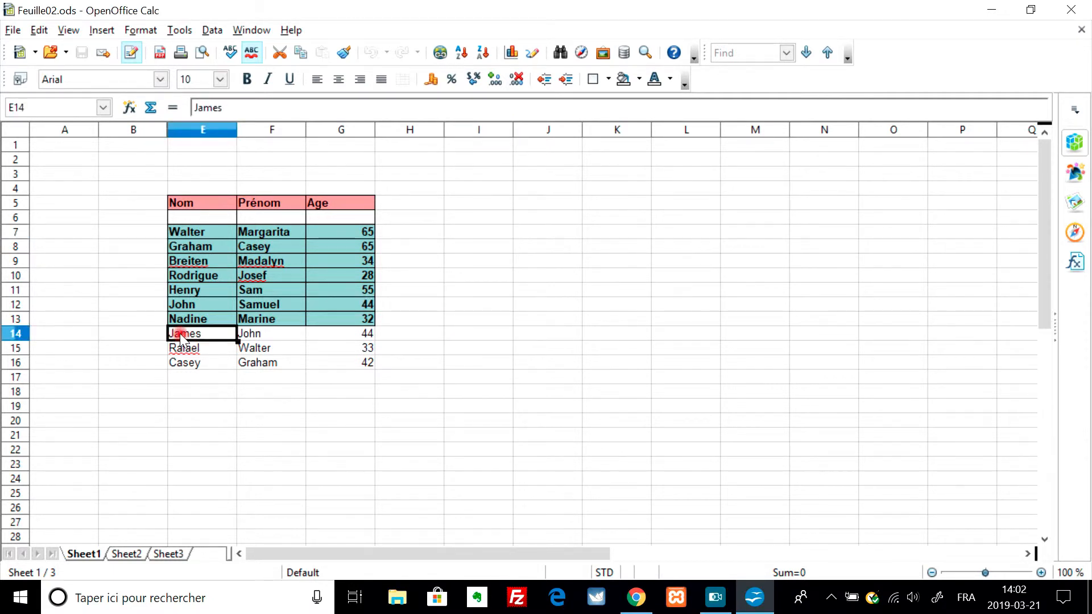
key("shift+Down")
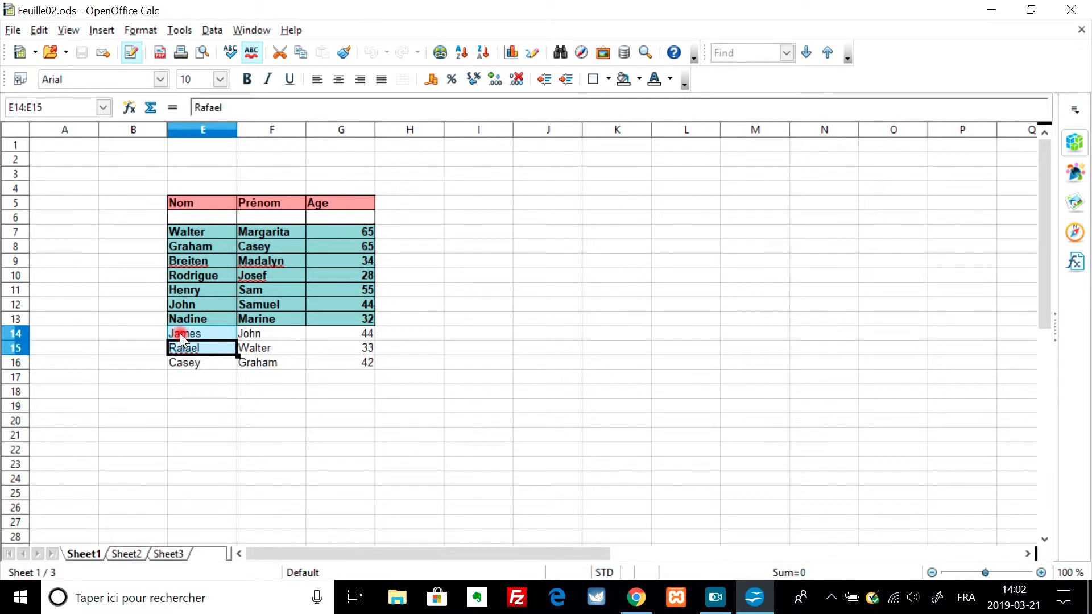
key("shift+Down")
key("shift+Right")
key("shift+Right")
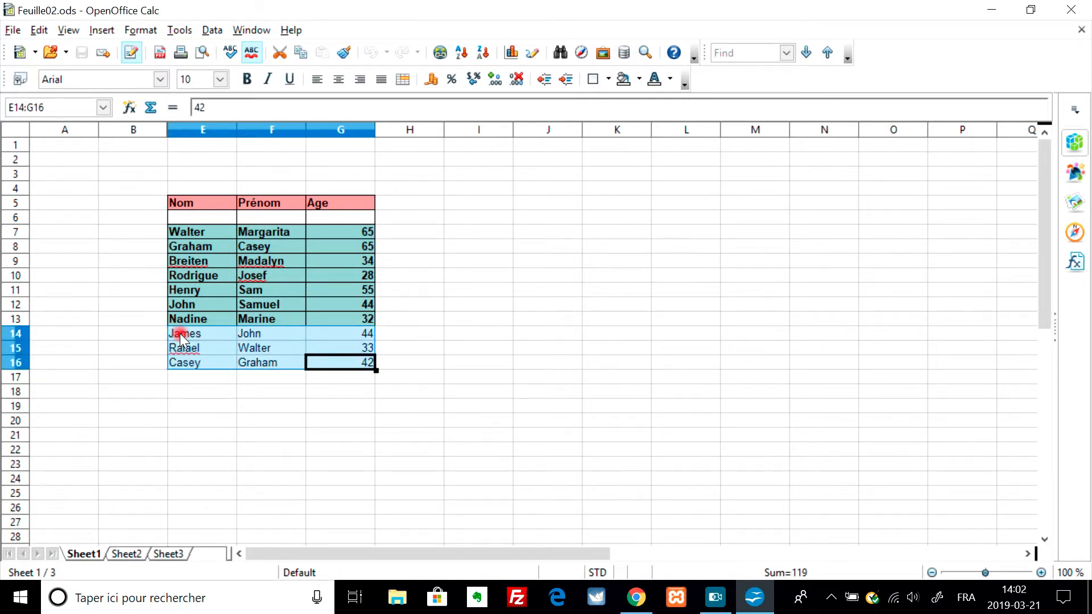
key("Delete")
key("Return")
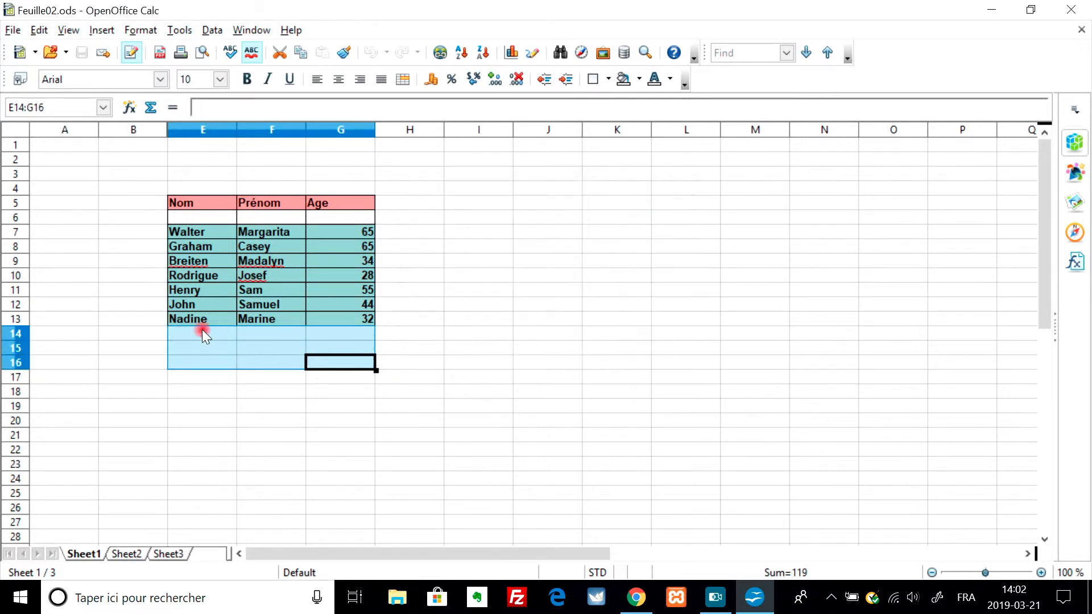
- Set the age in cell G7 to 50 and save the Feuille02.ods spreadsheet
left_click(357, 230)
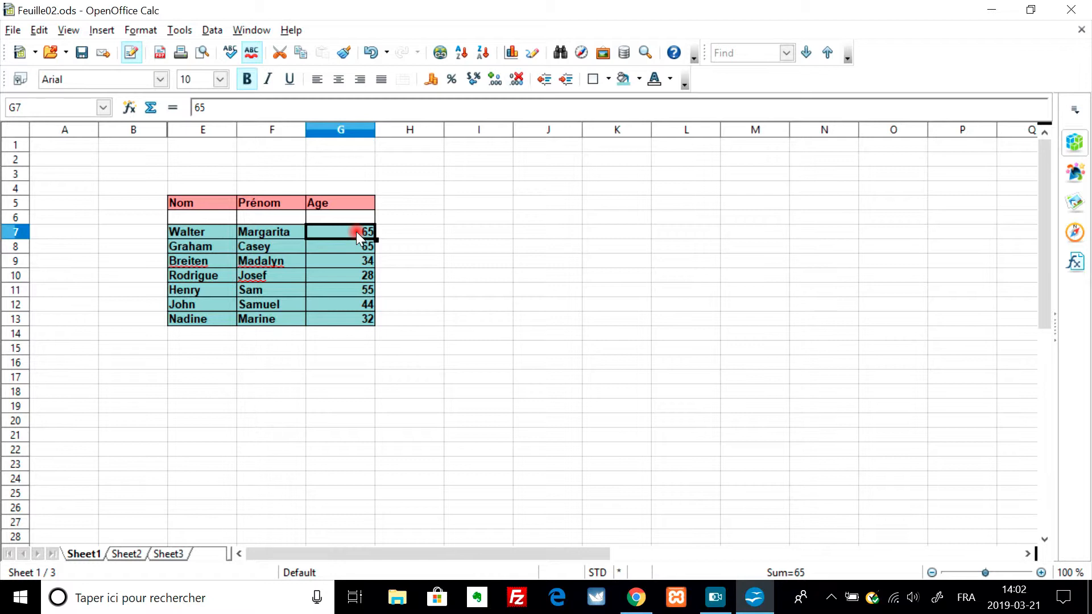
type("50")
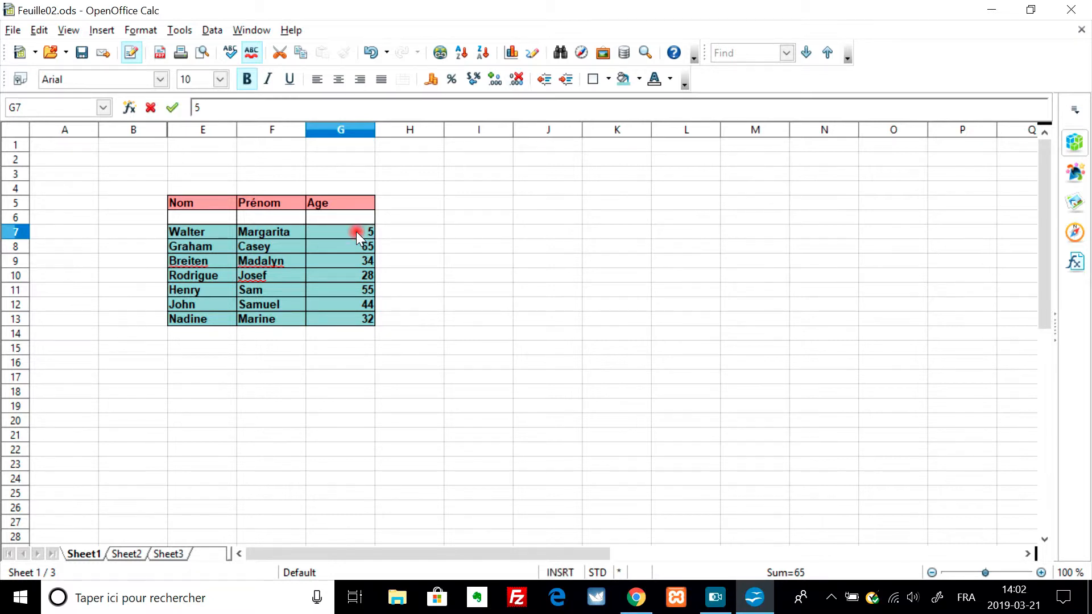
key("Return")
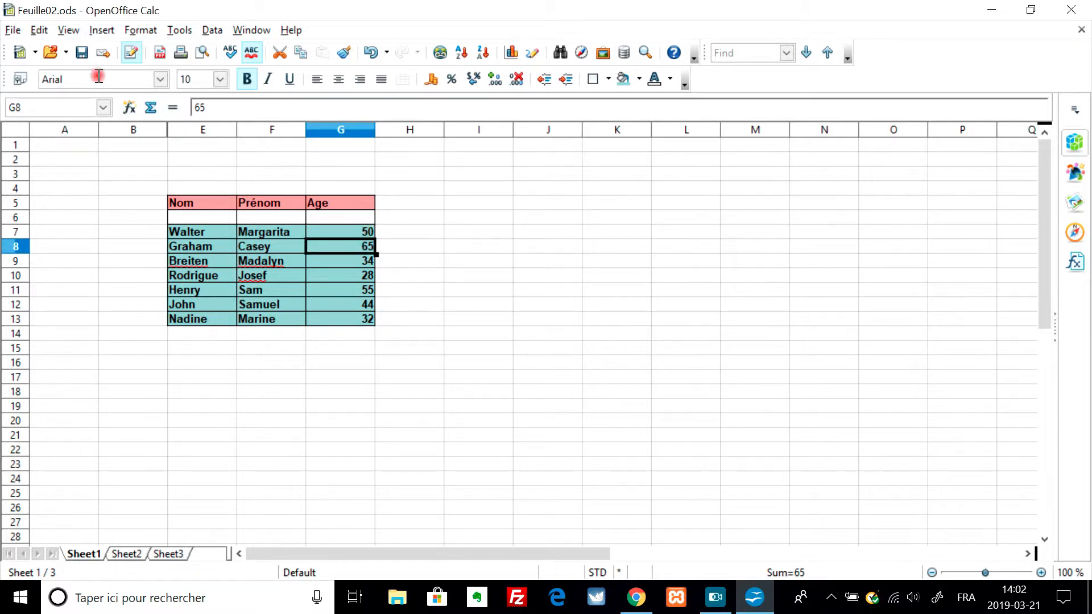
left_click(81, 61)
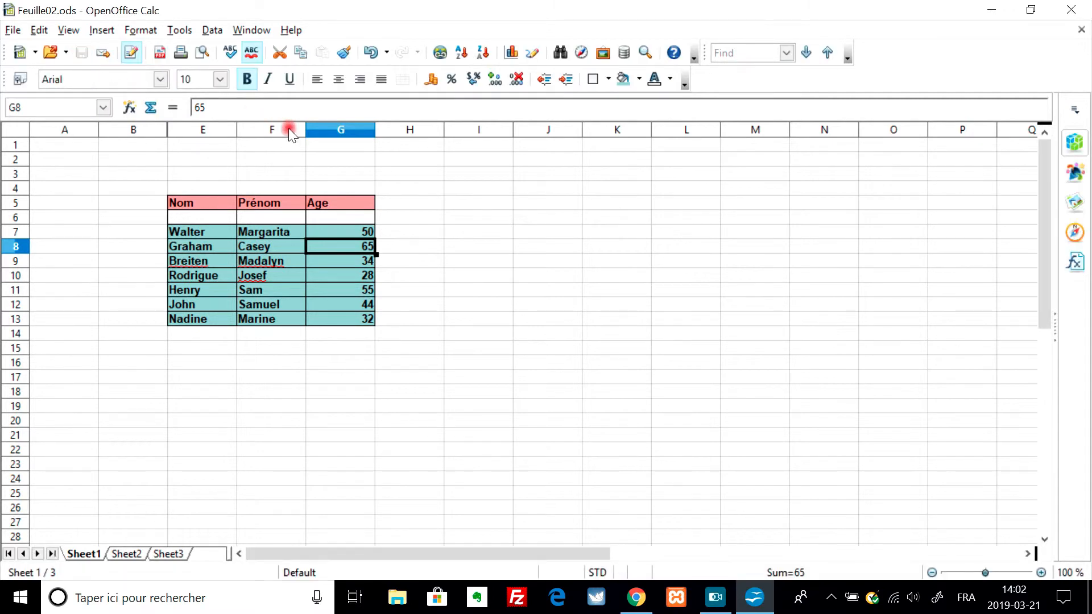
- Open the Texte01 document from the FeuillesOpenOffice folder and accept updating all its links
left_click(14, 31)
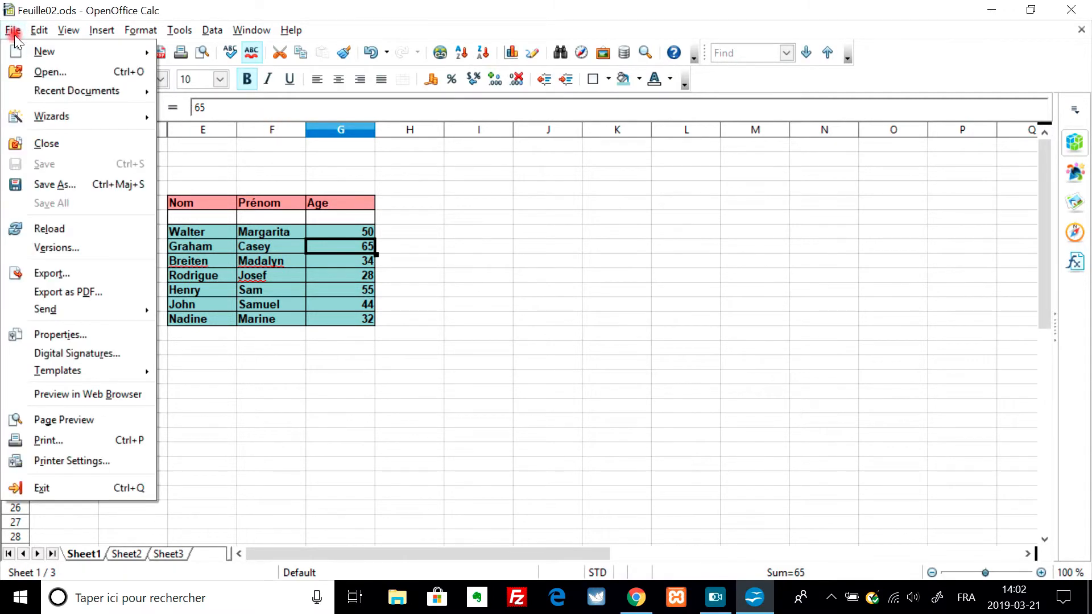
left_click(38, 69)
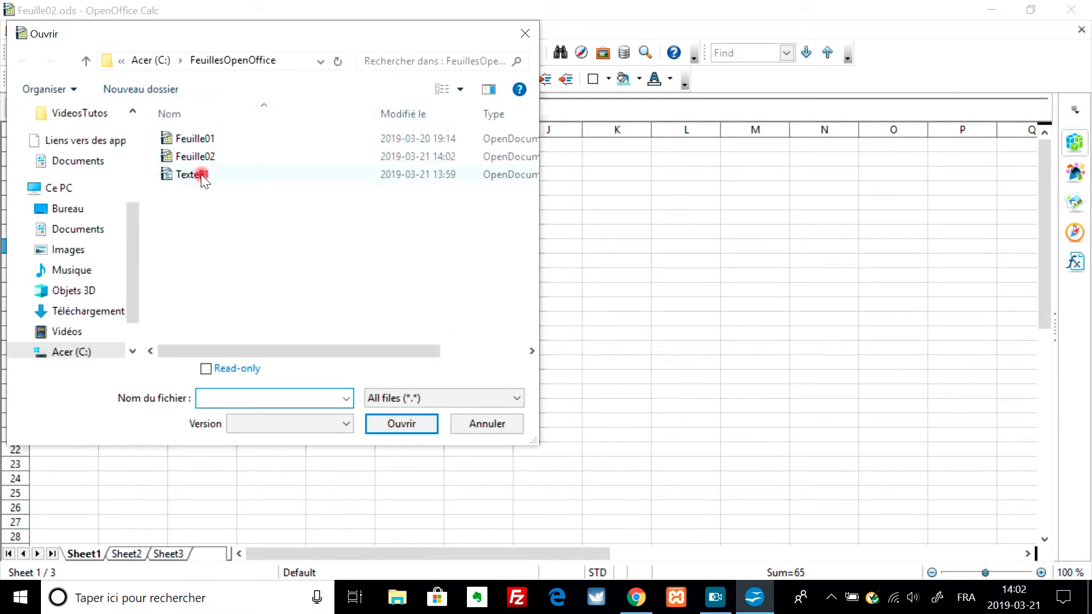
double_click(201, 174)
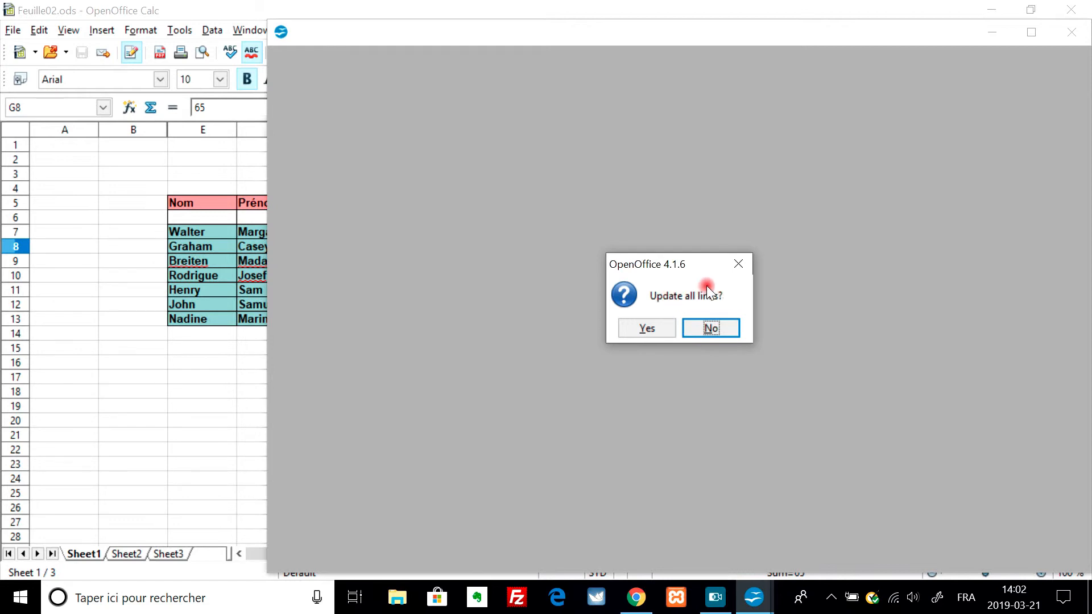
left_click(644, 328)
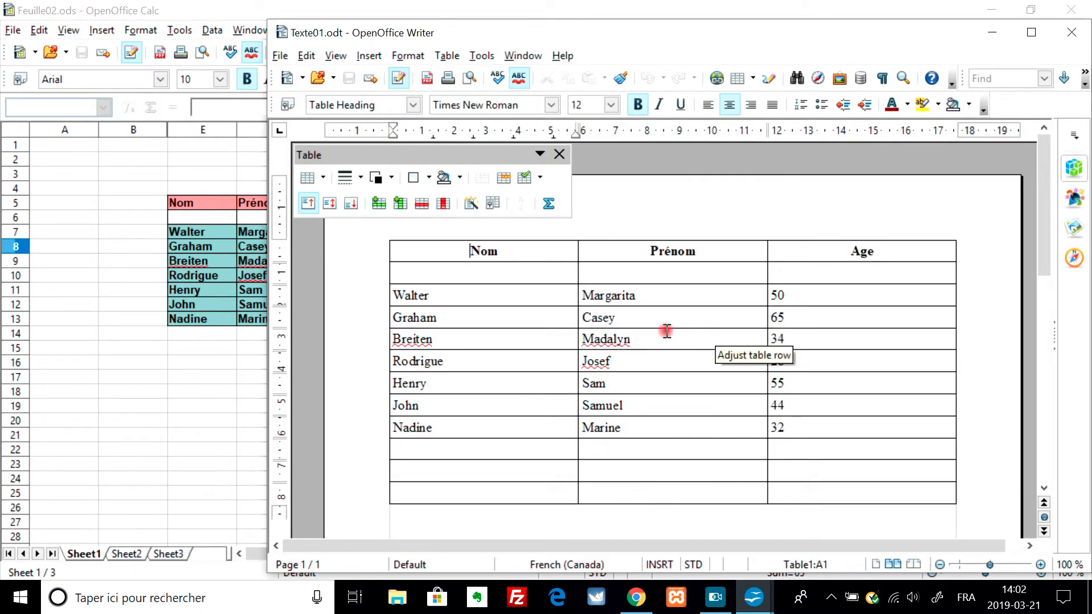
- Place the Texte01.odt window beside the spreadsheet's data so both tables are visible, and close the floating Table toolbar
double_click(609, 35)
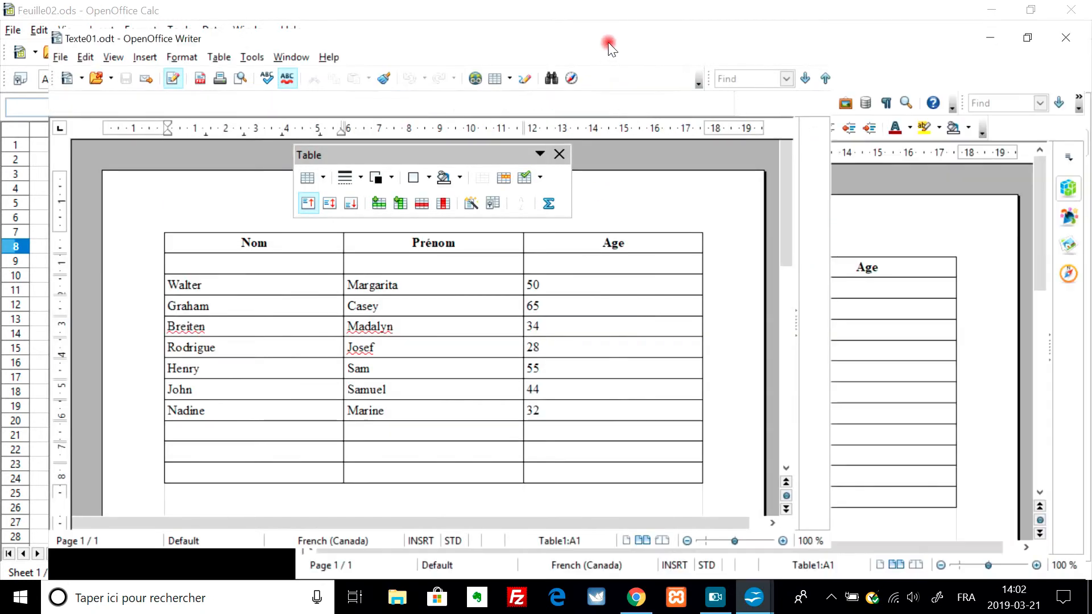
left_click(1031, 10)
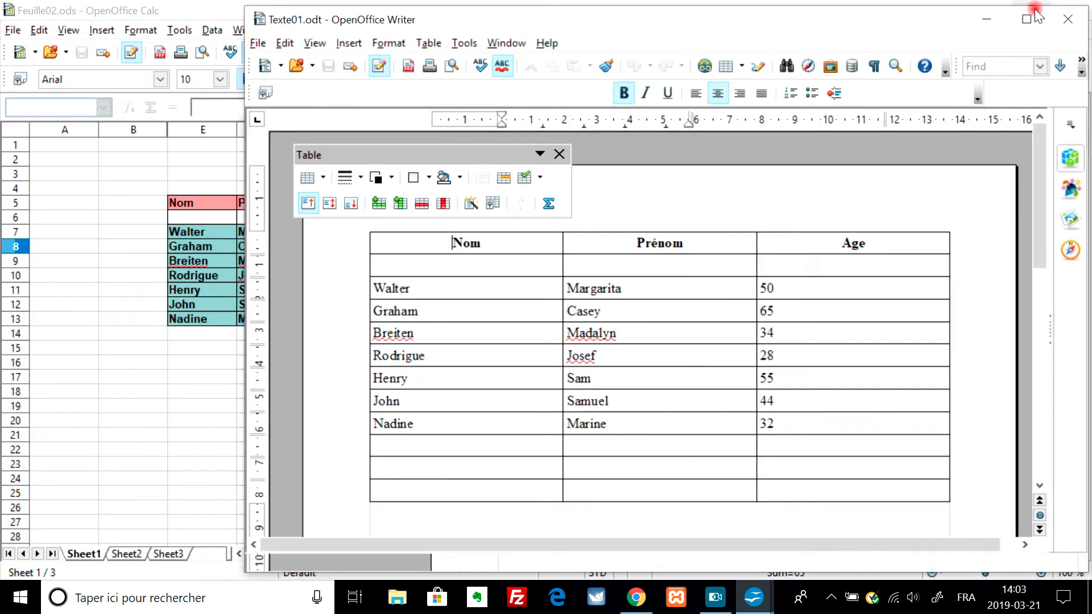
left_click_drag(699, 32, 828, 30)
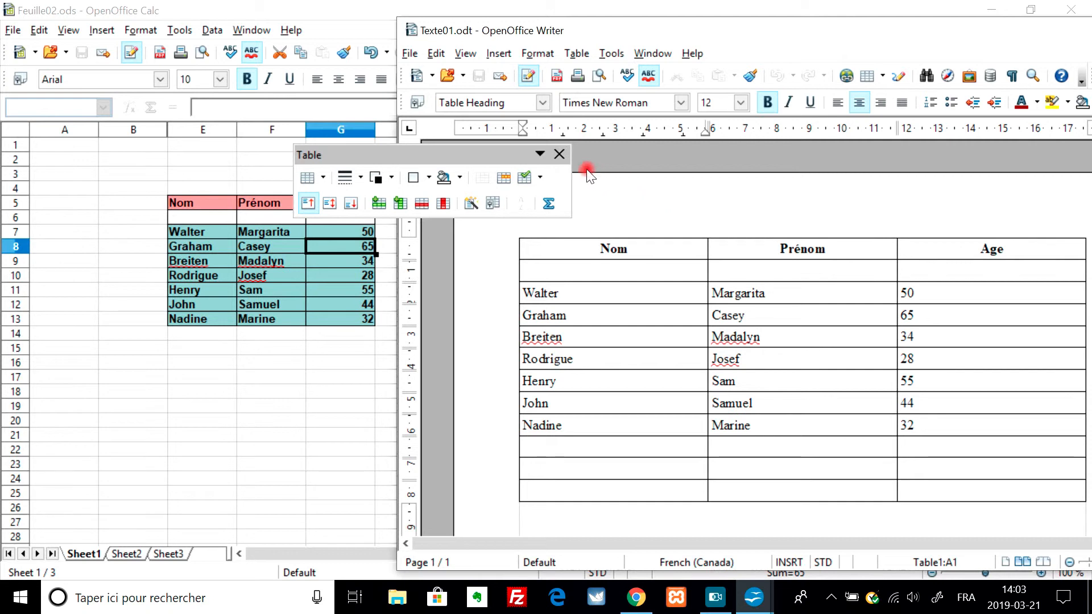
left_click(559, 154)
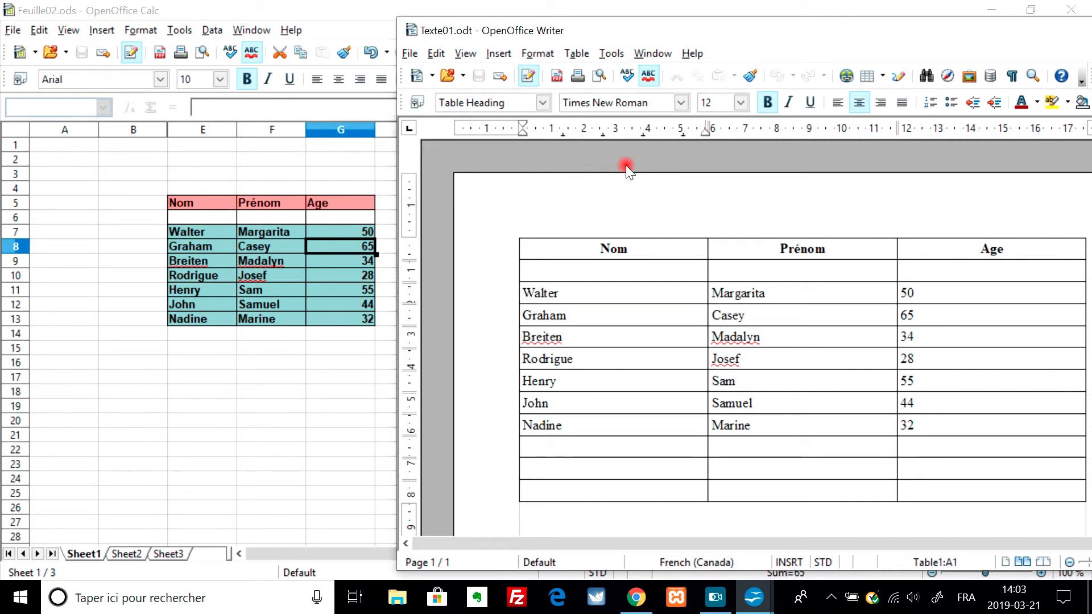